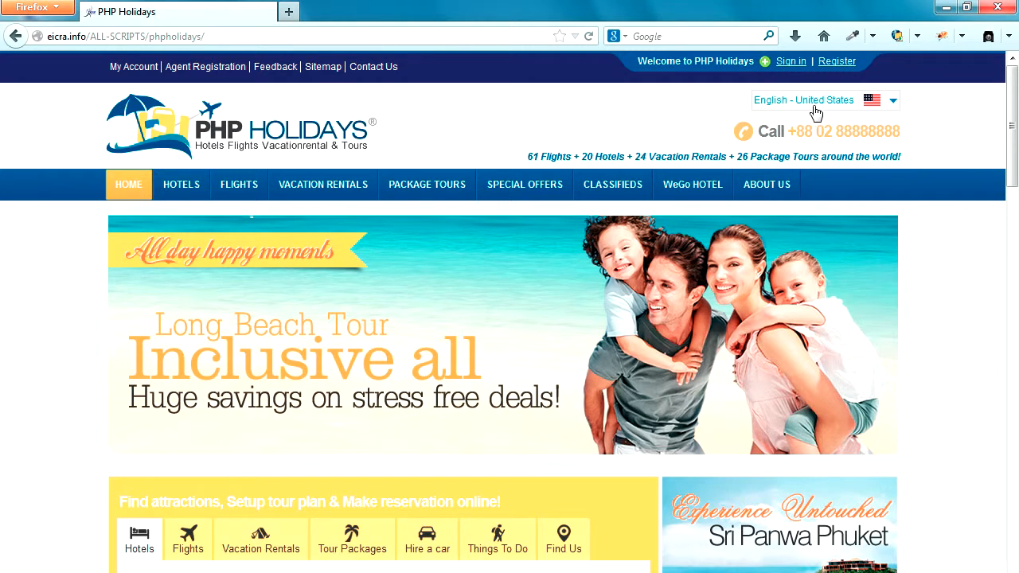
# - Check which languages the PHP Holidays site offers in its language selector
pyautogui.click(893, 110)
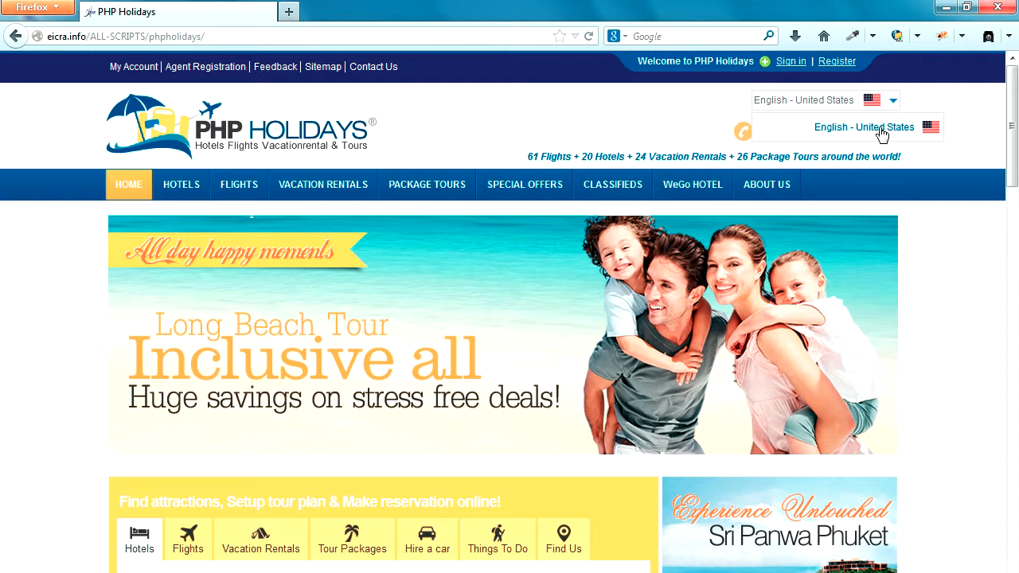
pyautogui.click(949, 99)
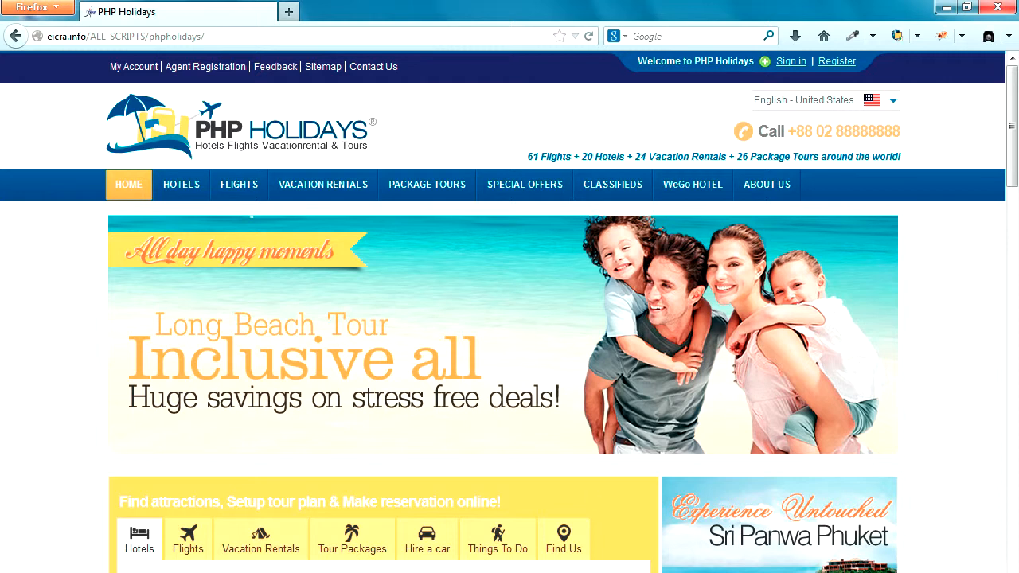
# - Switch to FileZilla and open the application/modules folder of the phpholidays site on the remote server
pyautogui.hotkey('alt', 'Tab')
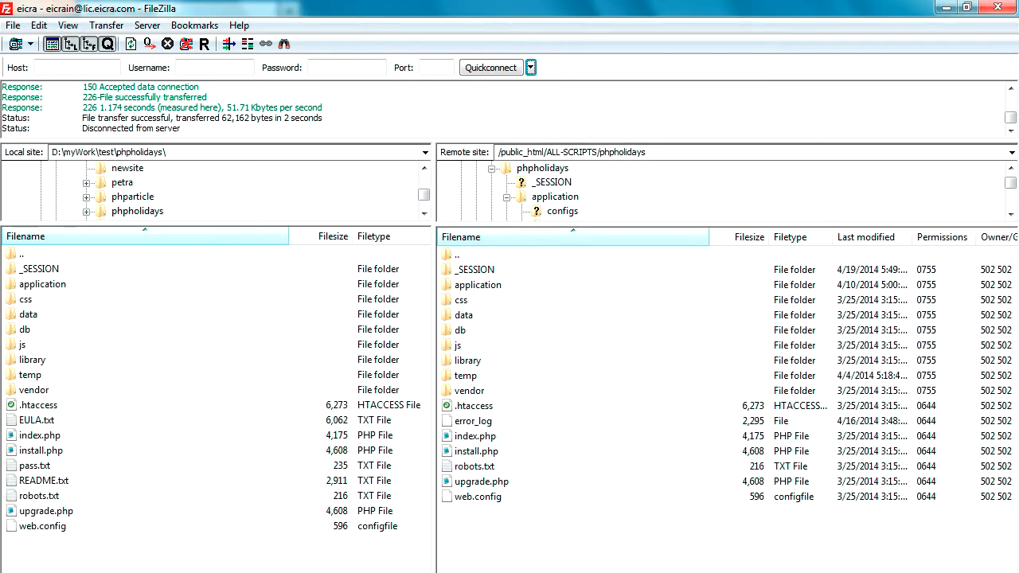
pyautogui.click(522, 152)
pyautogui.click(519, 152)
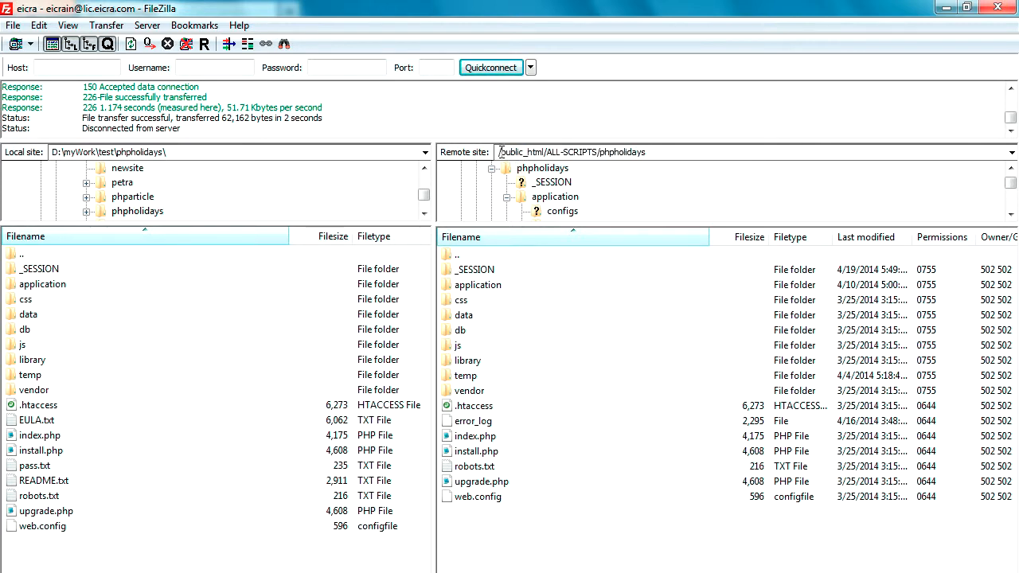
pyautogui.moveTo(499, 152); pyautogui.dragTo(544, 152)
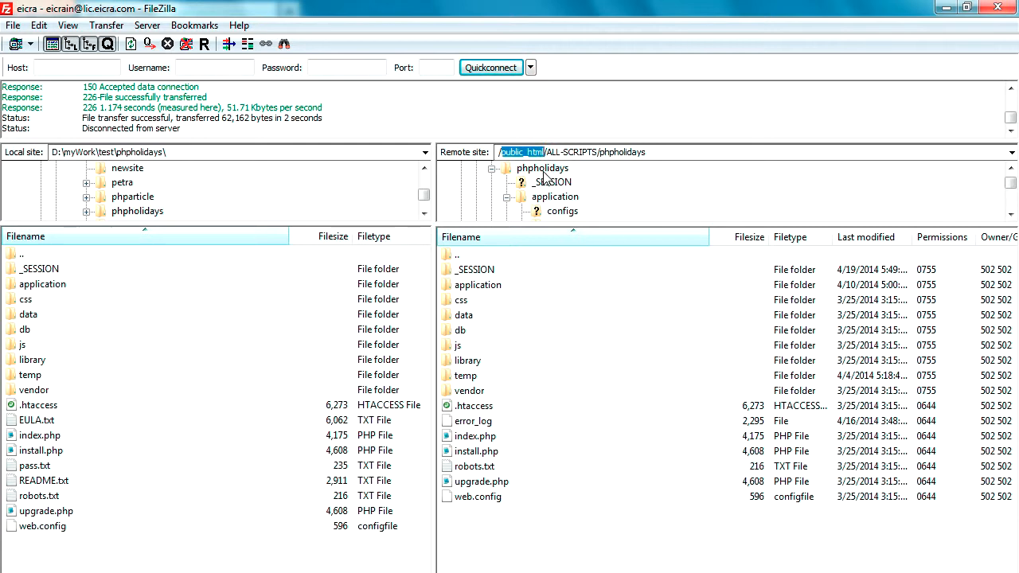
pyautogui.doubleClick(446, 285)
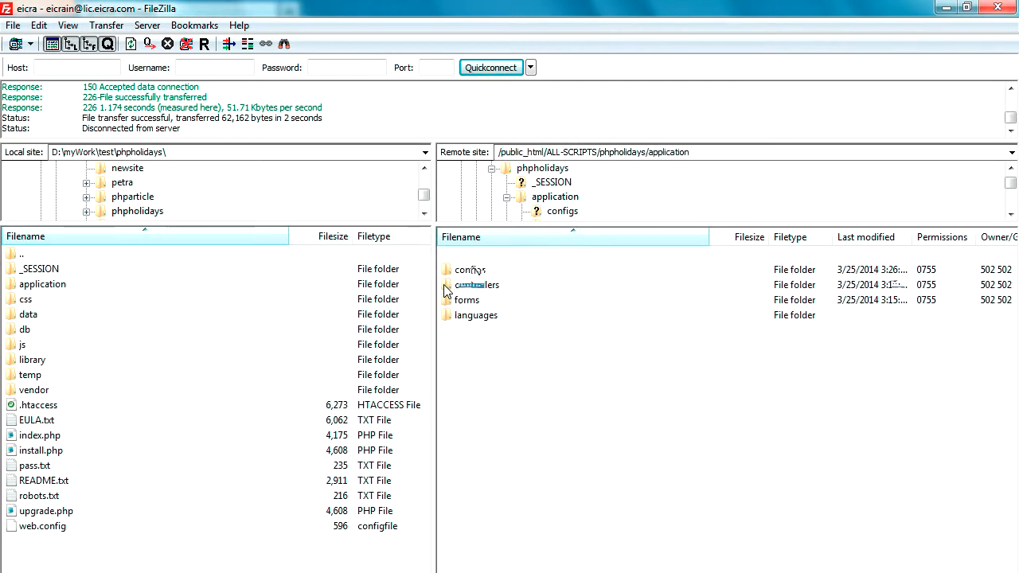
pyautogui.doubleClick(450, 333)
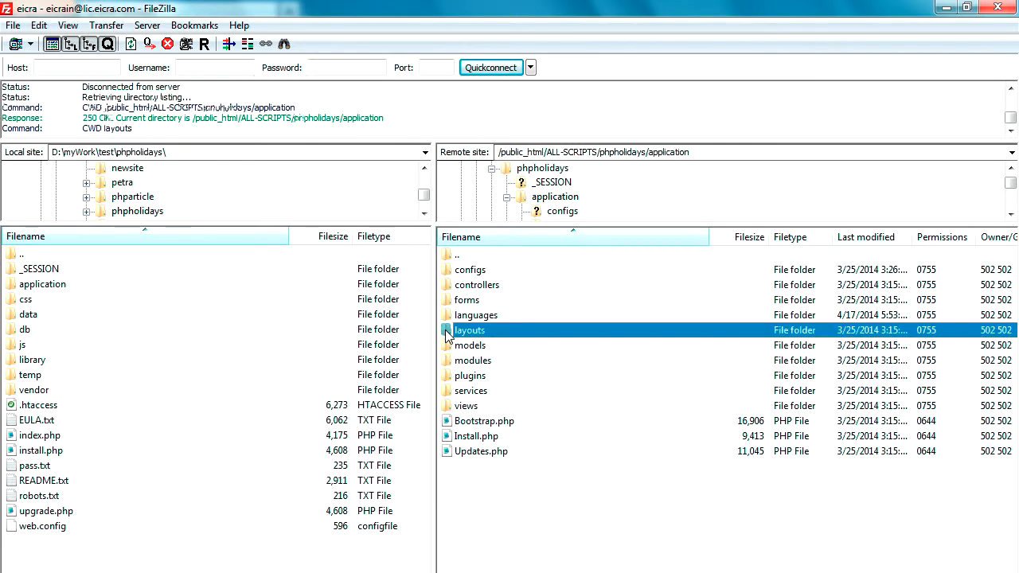
pyautogui.doubleClick(454, 253)
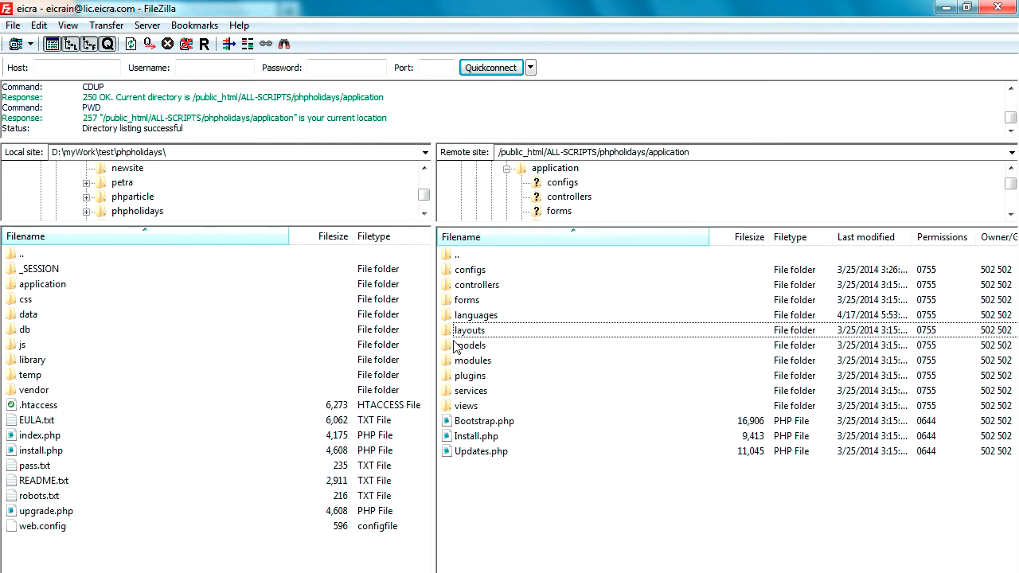
pyautogui.doubleClick(458, 362)
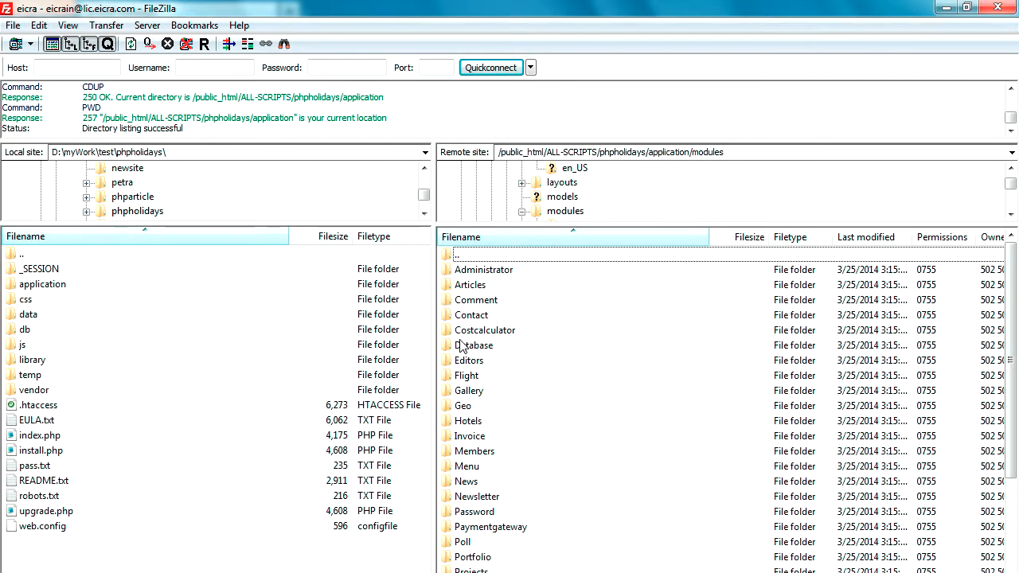
# - Open the Settings module's forms/source folder on the remote server
pyautogui.click(474, 442)
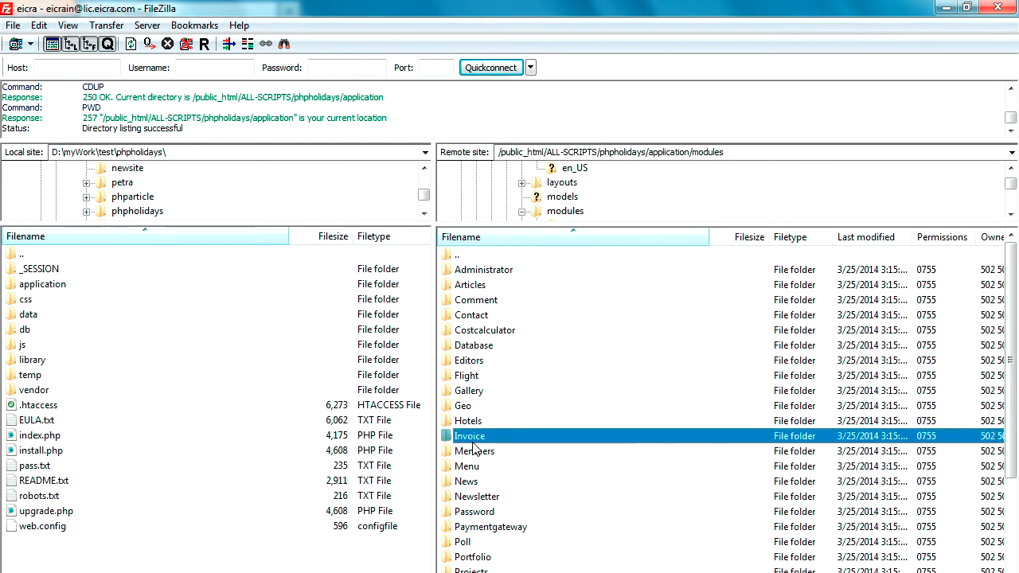
pyautogui.press('s')
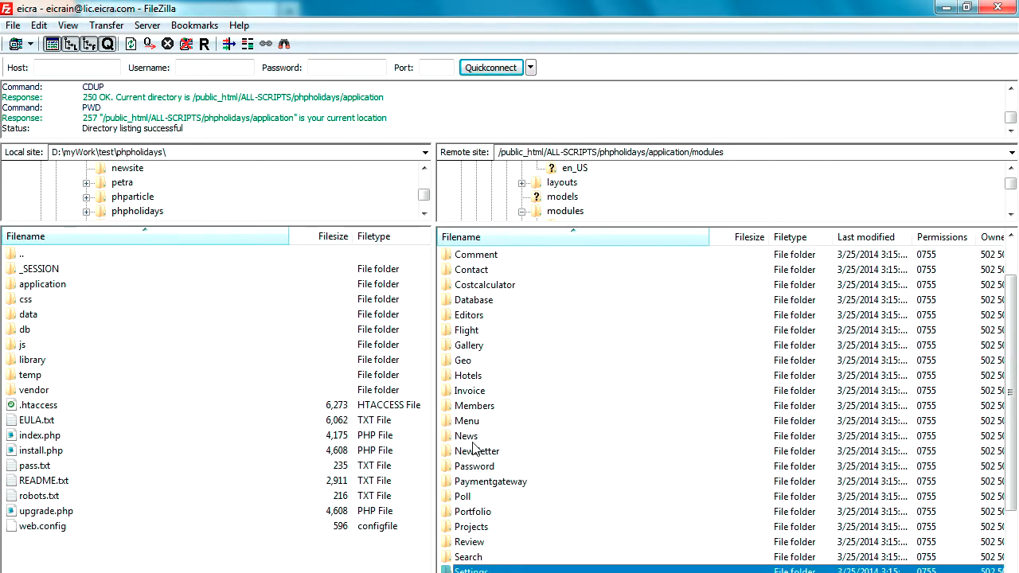
pyautogui.scroll(-2, 556, 487)
pyautogui.click(555, 487)
pyautogui.doubleClick(556, 488)
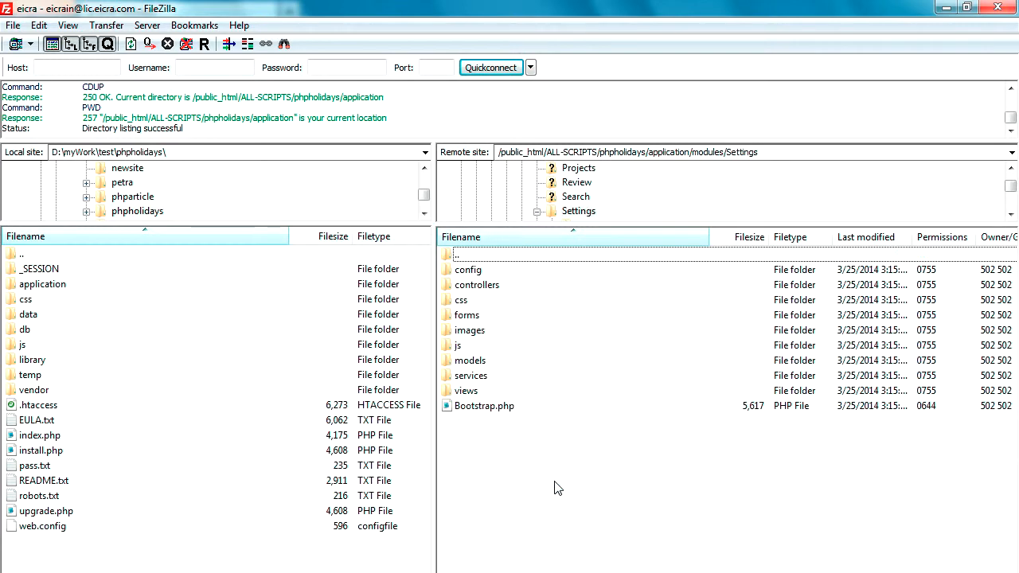
pyautogui.doubleClick(461, 316)
pyautogui.doubleClick(451, 271)
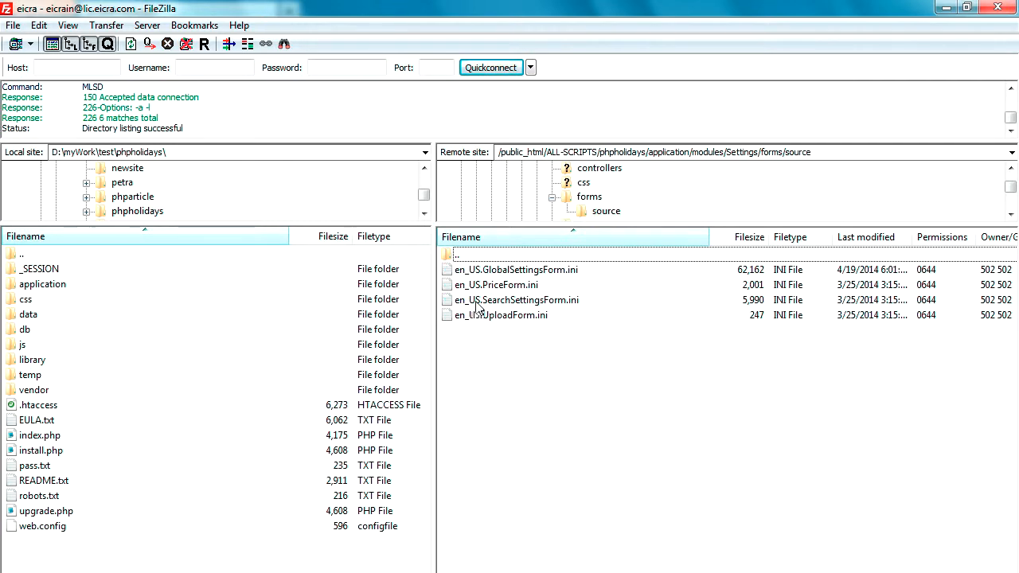
# - Open the remote file en_US.GlobalSettingsForm.ini for editing
pyautogui.click(488, 273)
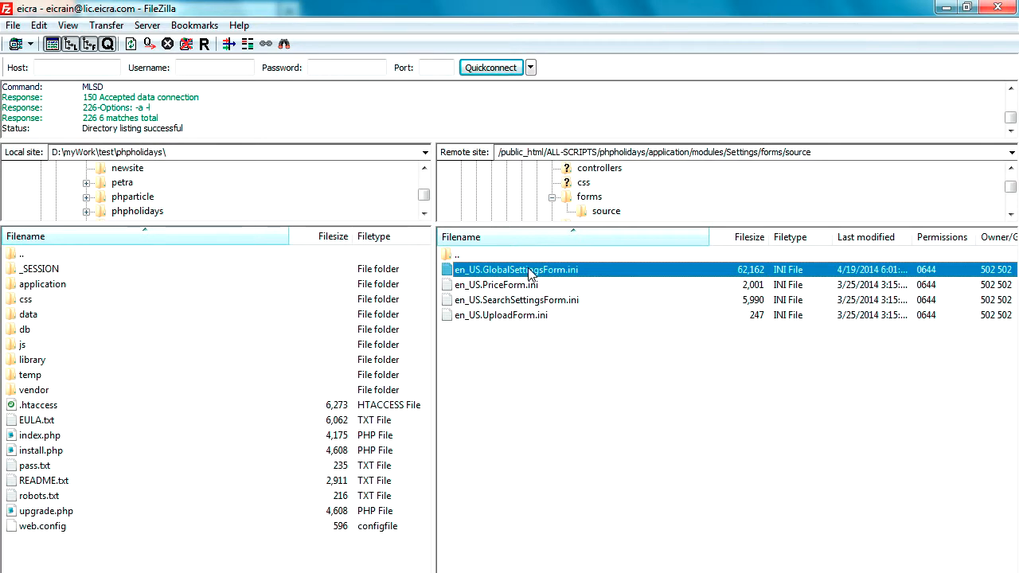
pyautogui.rightClick(521, 270)
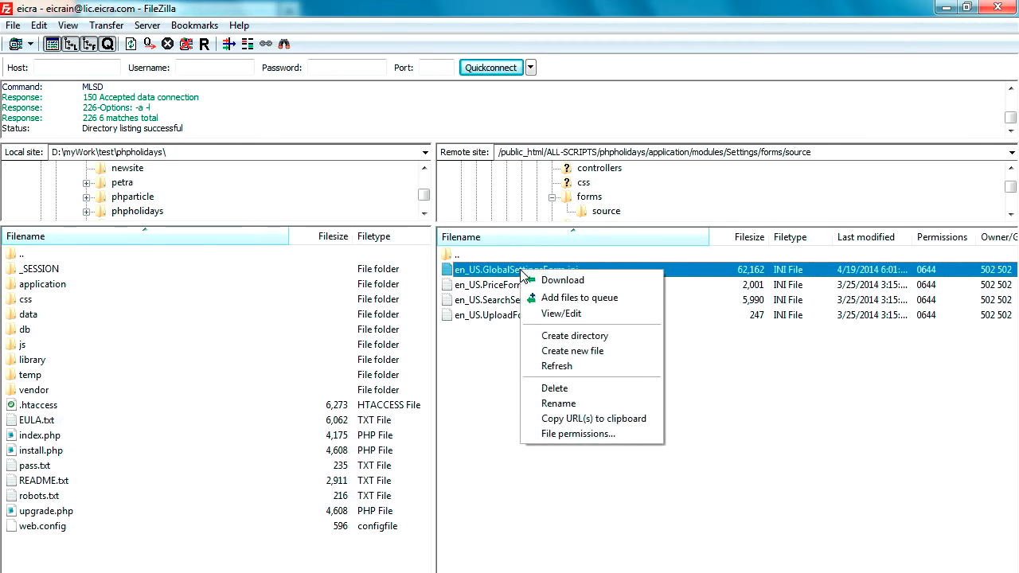
pyautogui.click(560, 314)
pyautogui.click(695, 467)
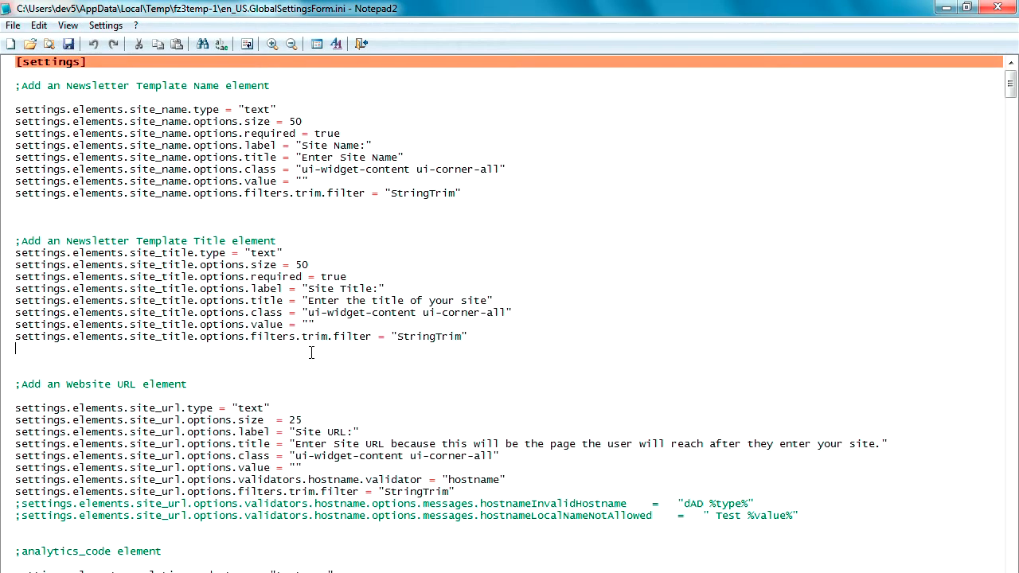
# - Find the default_language multiOptions.en_US entry in the settings file and examine its locale code and label against the site's language selector
pyautogui.click(311, 352)
pyautogui.scroll(-9, 311, 353)
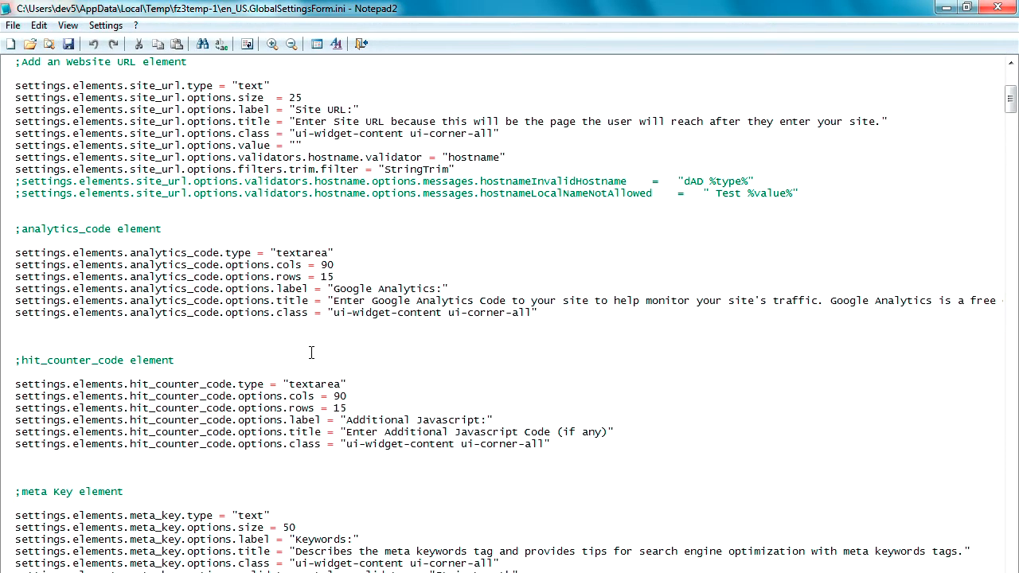
pyautogui.scroll(-7, 312, 352)
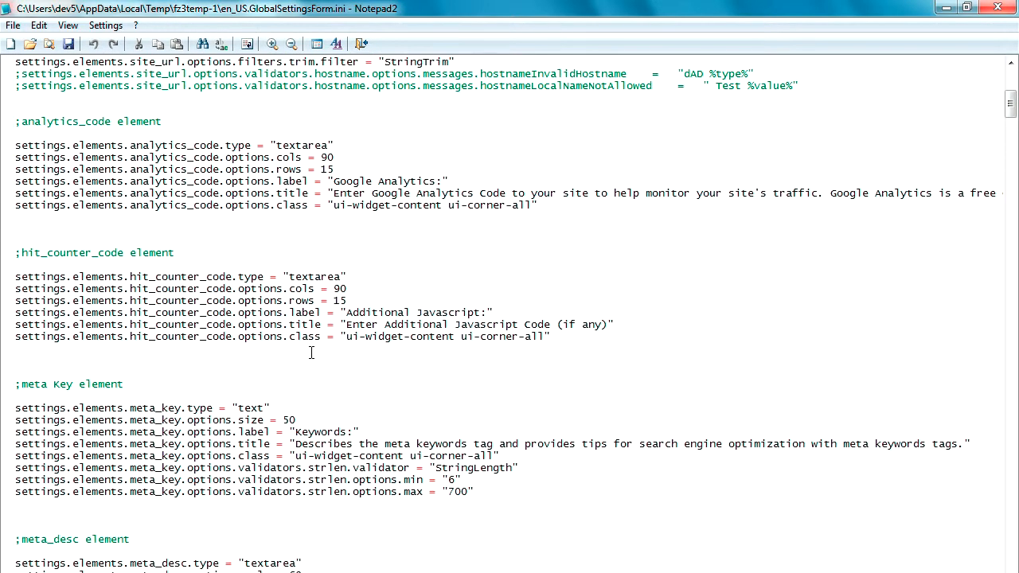
pyautogui.scroll(-4, 311, 353)
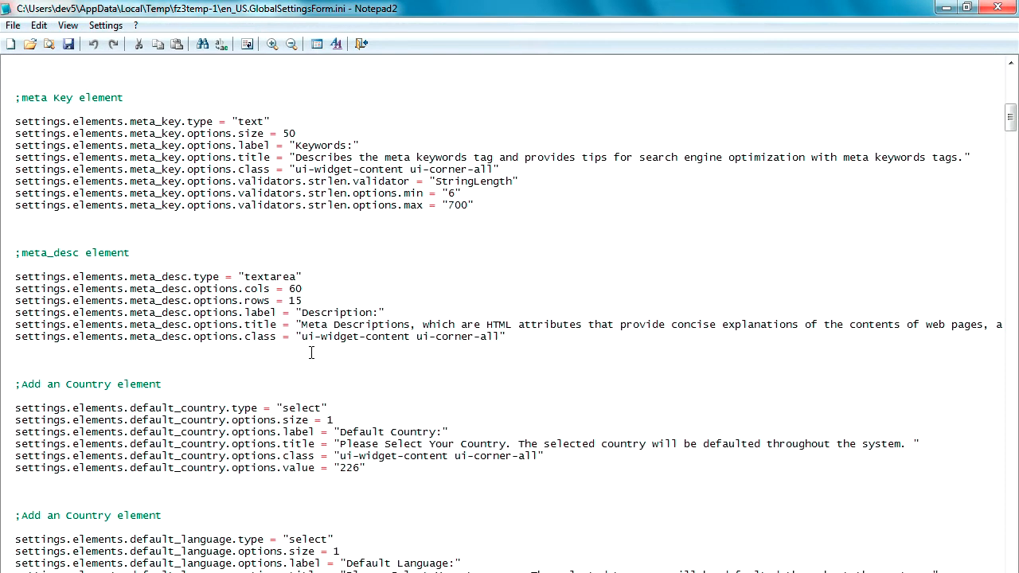
pyautogui.scroll(-3, 311, 353)
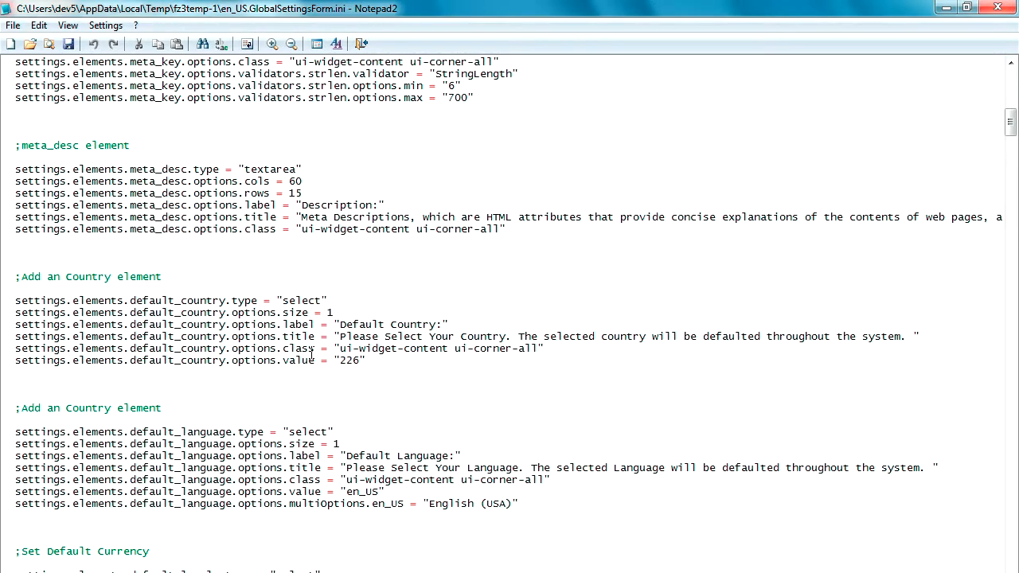
pyautogui.scroll(-1, 311, 353)
pyautogui.scroll(-2, 311, 352)
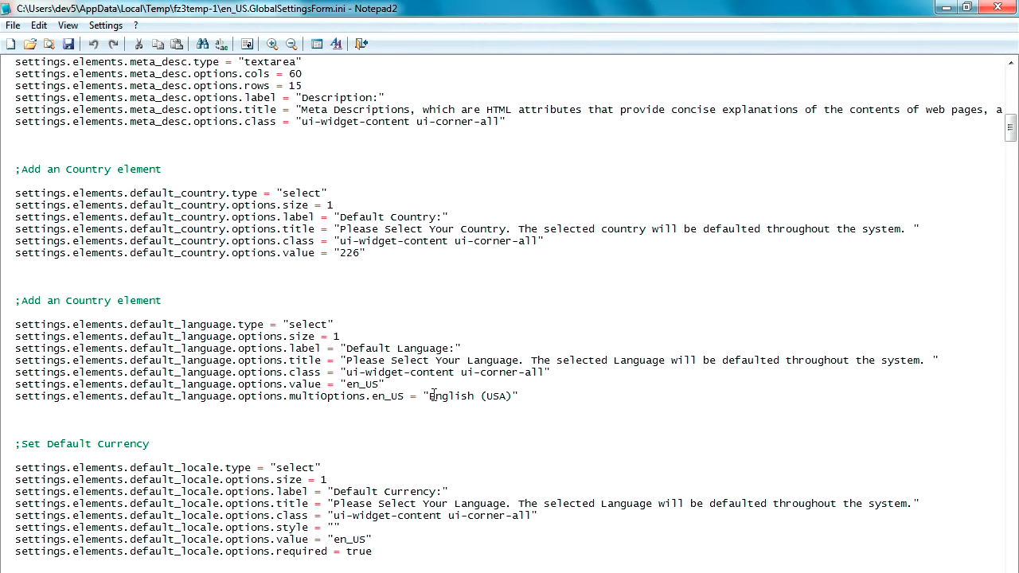
pyautogui.moveTo(432, 396); pyautogui.dragTo(514, 396)
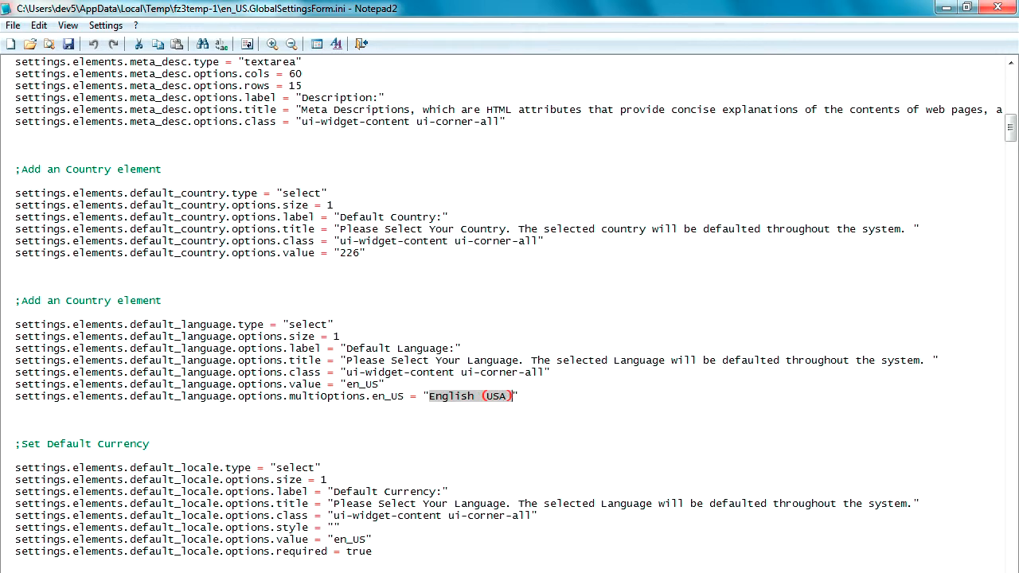
pyautogui.click(269, 572)
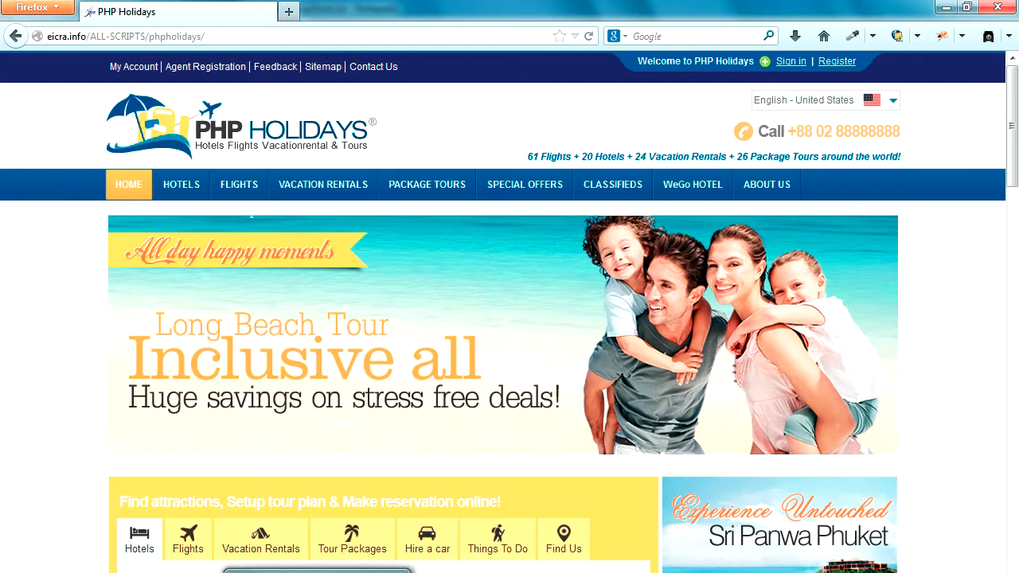
pyautogui.click(395, 572)
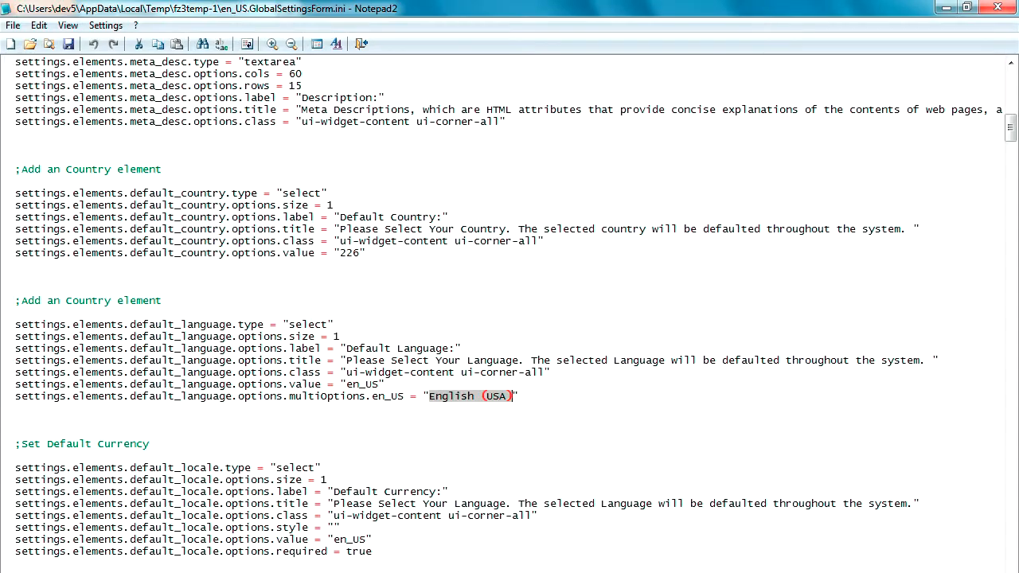
pyautogui.click(466, 398)
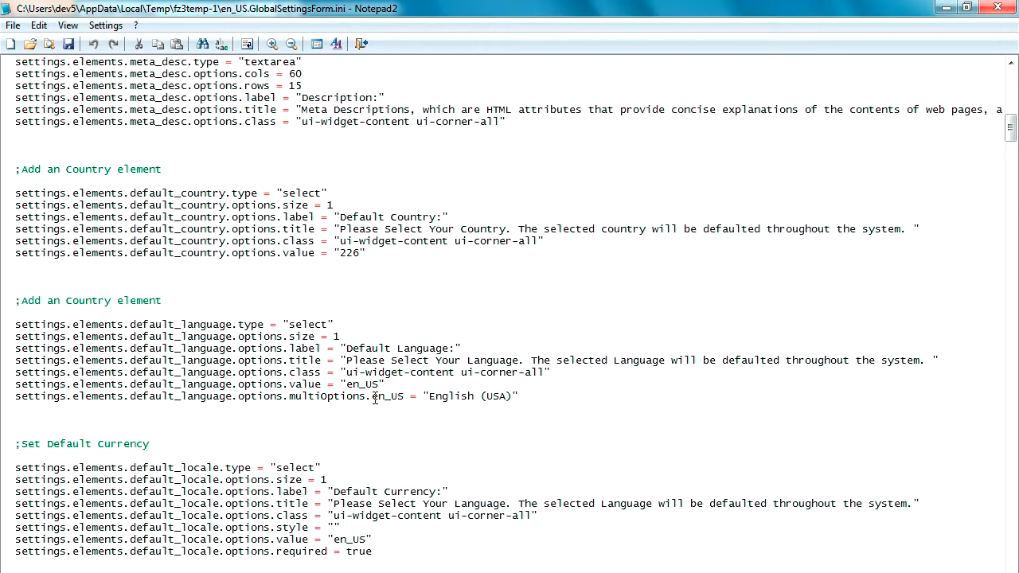
pyautogui.moveTo(373, 398); pyautogui.dragTo(384, 399)
pyautogui.moveTo(391, 399); pyautogui.dragTo(404, 400)
# - Duplicate the default_language multiOptions.en_US line directly beneath itself and remove two surplus blank lines
pyautogui.click(11, 398)
pyautogui.hotkey('ctrl', 'c')
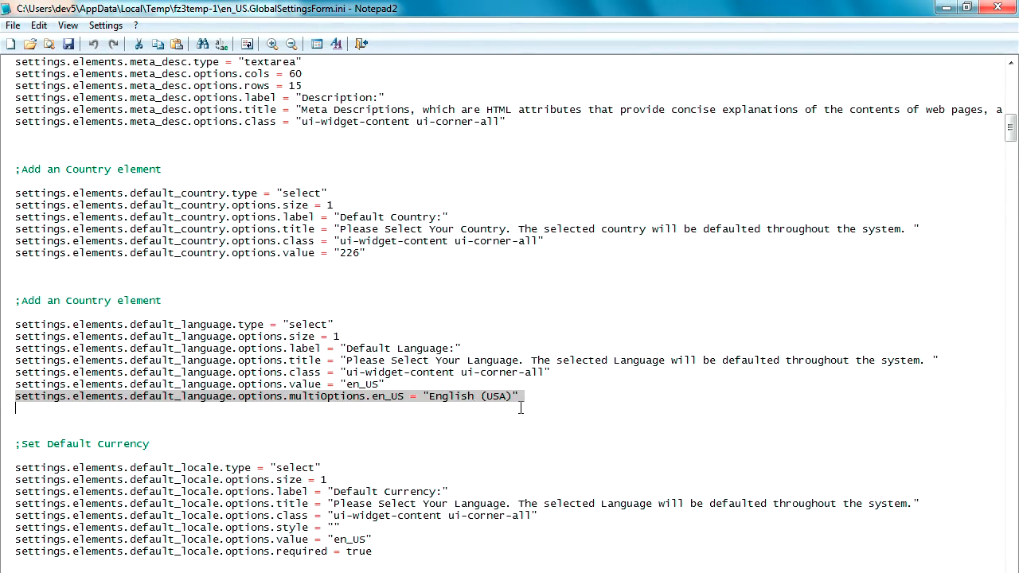
pyautogui.click(549, 394)
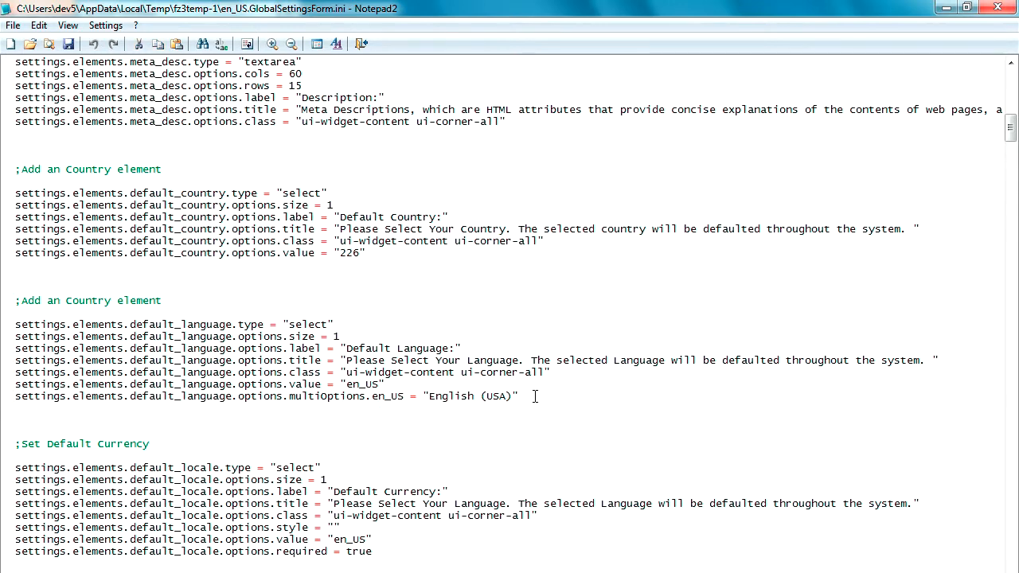
pyautogui.press('Return')
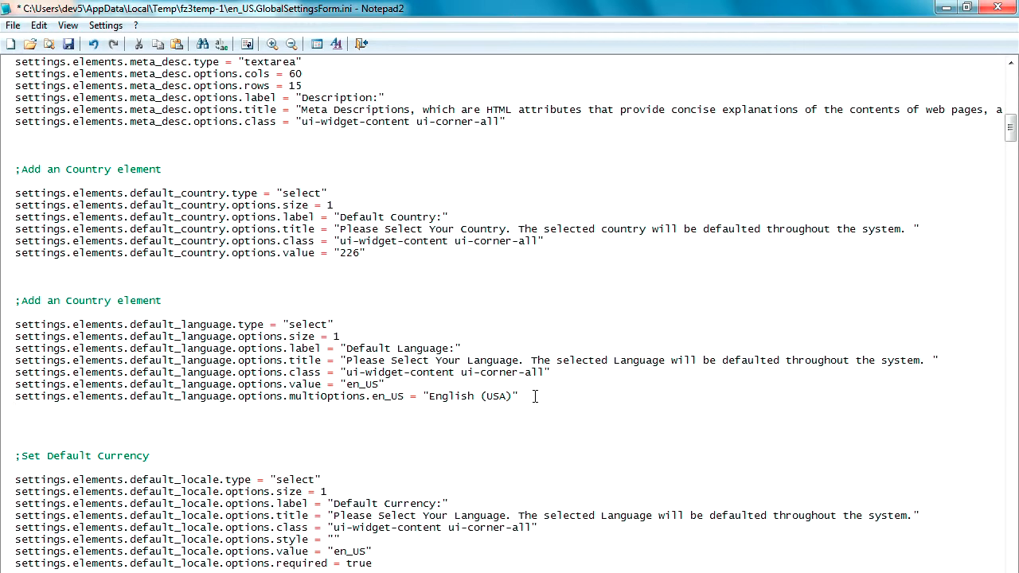
pyautogui.hotkey('ctrl', 'v')
pyautogui.press('Delete')
pyautogui.press('Delete')
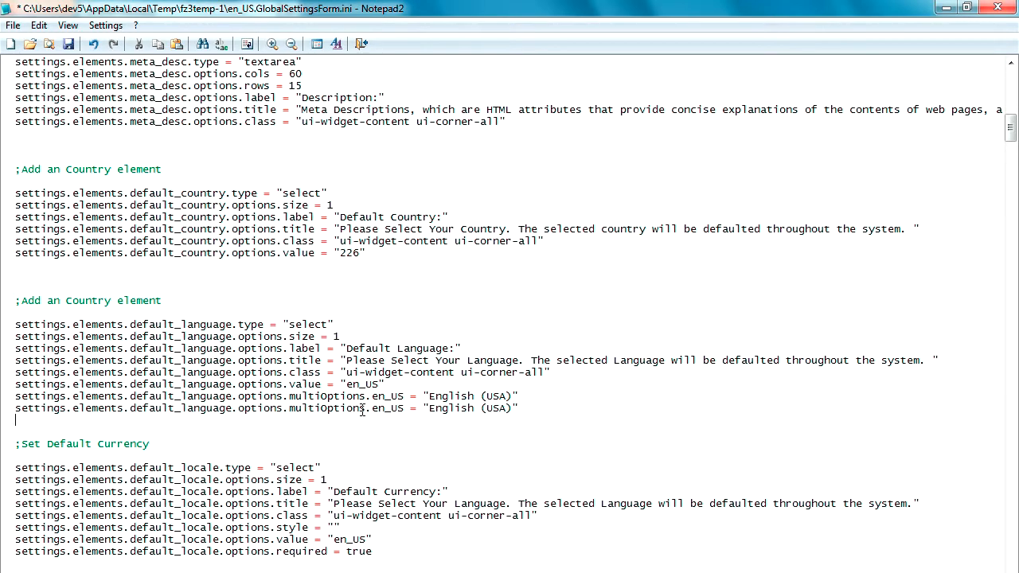
# - Change the locale code in the duplicated multiOptions line to hi_IN
pyautogui.moveTo(374, 408); pyautogui.dragTo(498, 411)
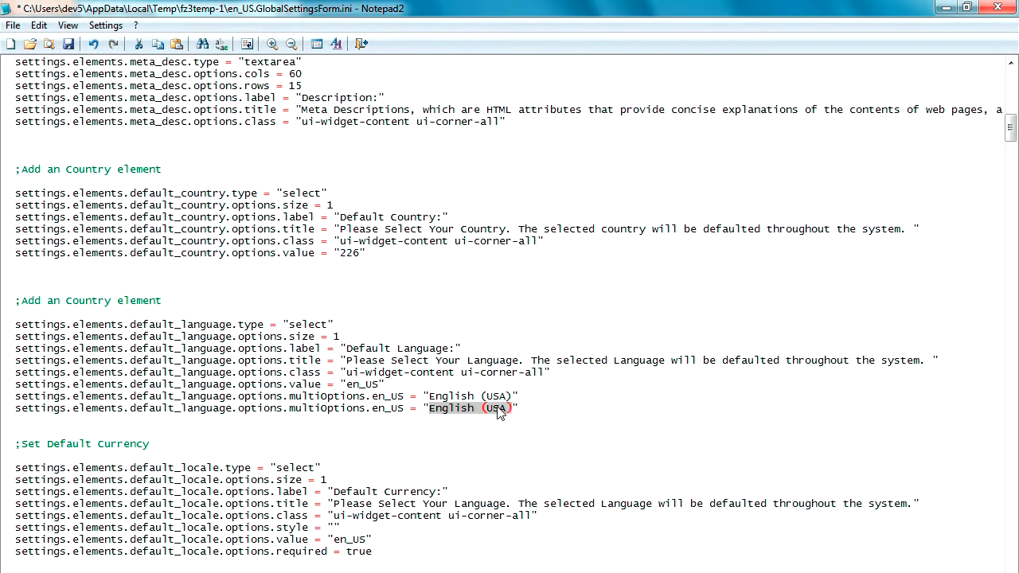
pyautogui.click(385, 407)
pyautogui.moveTo(384, 407); pyautogui.dragTo(372, 407)
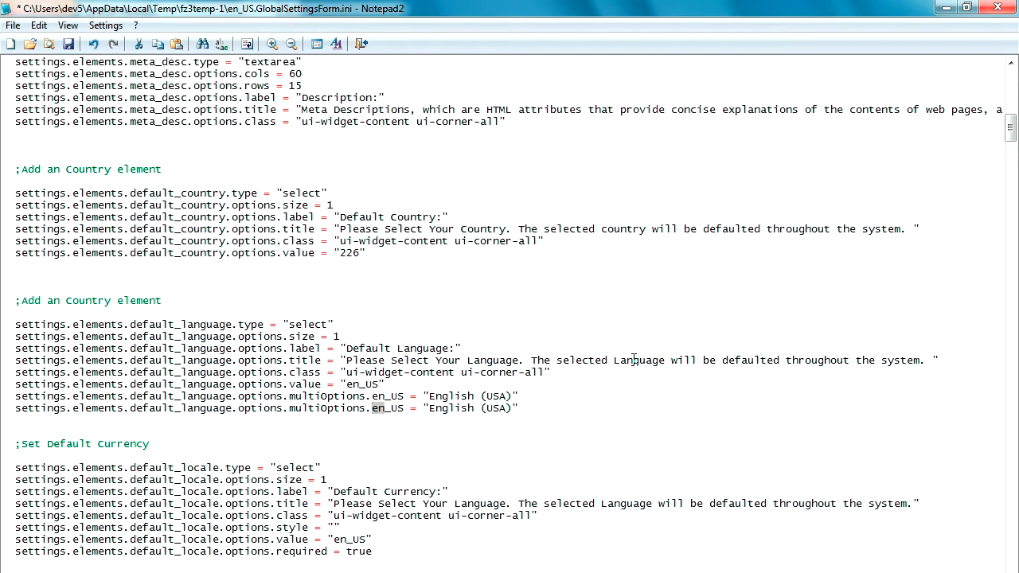
pyautogui.write('HI')
pyautogui.press('BackSpace')
pyautogui.press('BackSpace')
pyautogui.write('hi')
pyautogui.press('Delete')
pyautogui.press('Delete')
pyautogui.write('In')
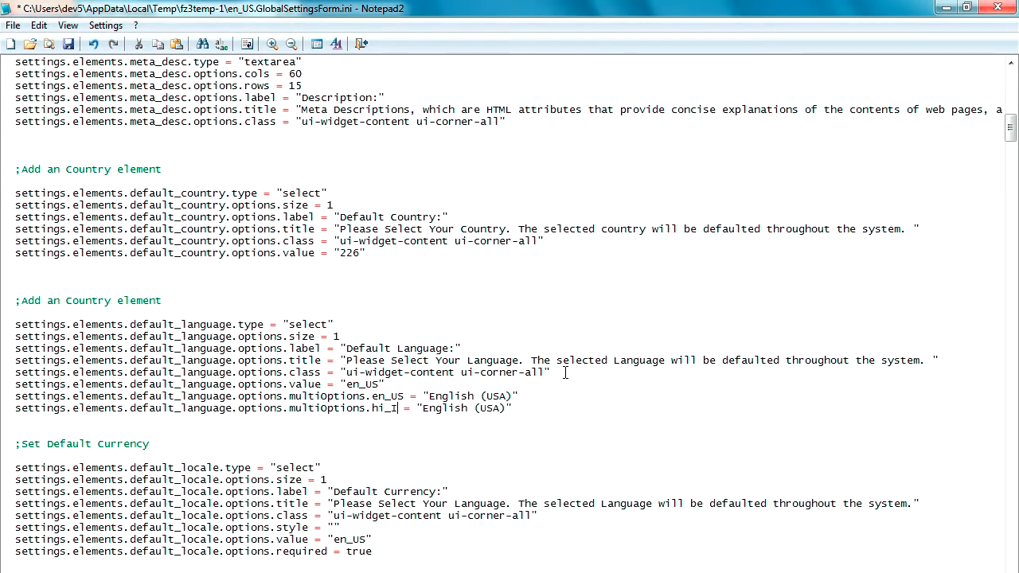
pyautogui.press('BackSpace')
pyautogui.write('N')
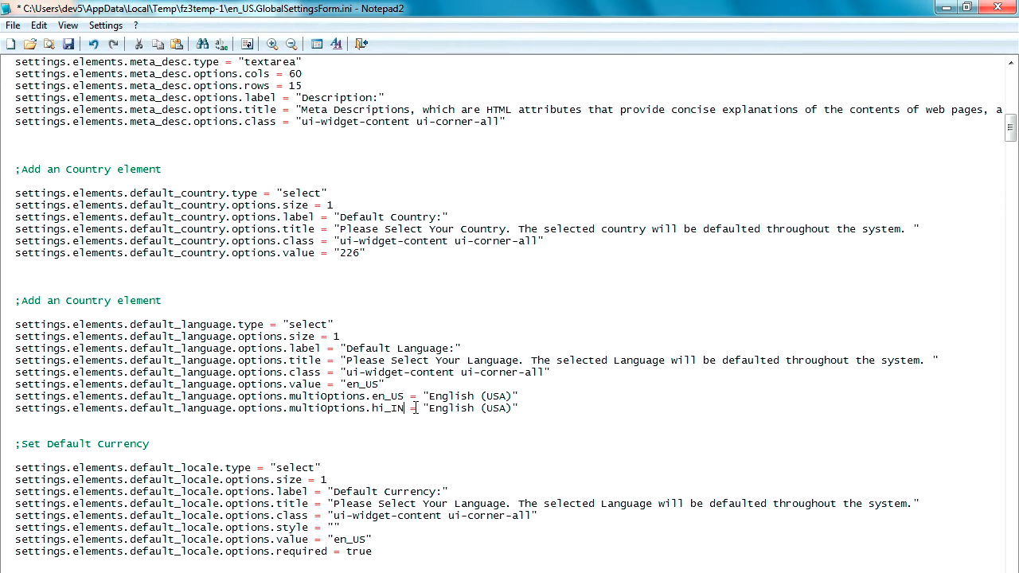
# - Change the label of the hi_IN multiOptions entry to "Hindi (India)"
pyautogui.doubleClick(460, 408)
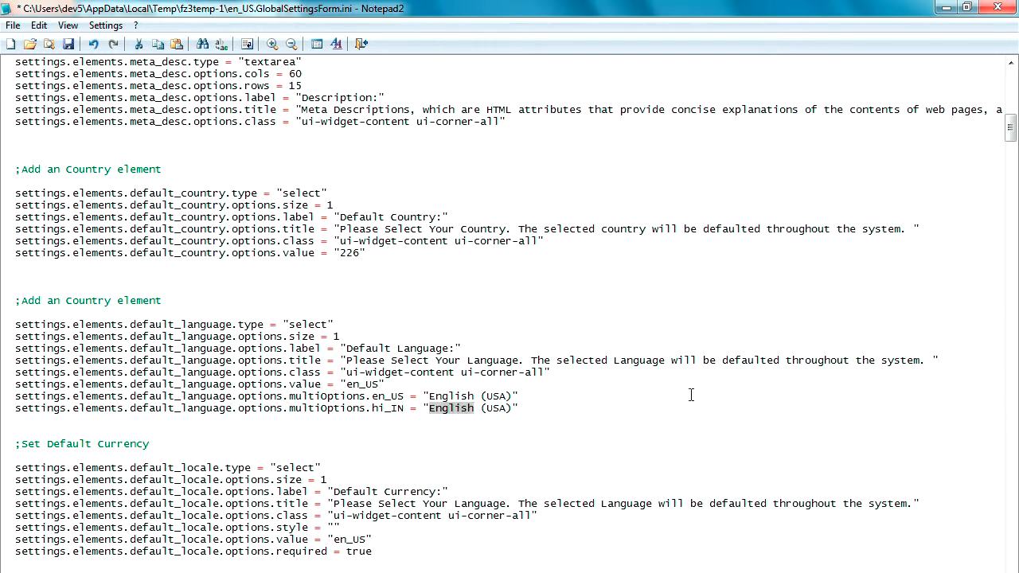
pyautogui.write('Hindi')
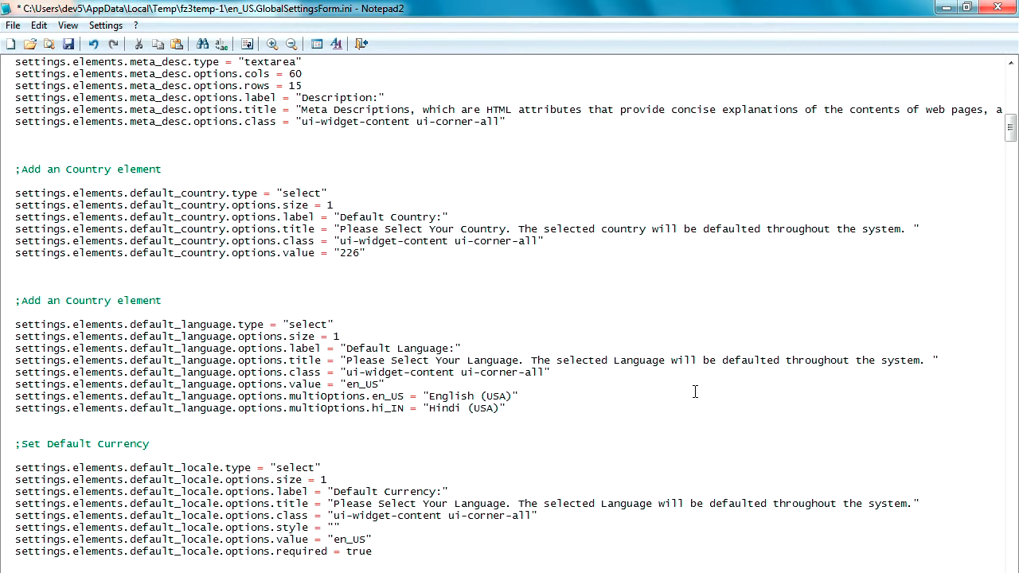
pyautogui.doubleClick(484, 409)
pyautogui.write('India')
# - Save and close en_US.GlobalSettingsForm.ini, and upload the changed file back to the server
pyautogui.hotkey('ctrl', 's')
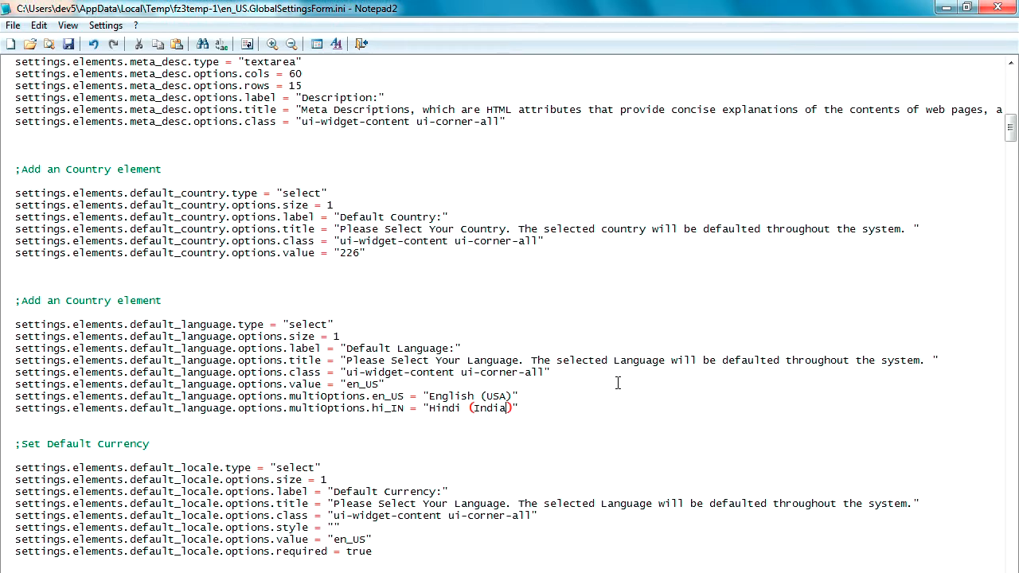
pyautogui.click(1000, 7)
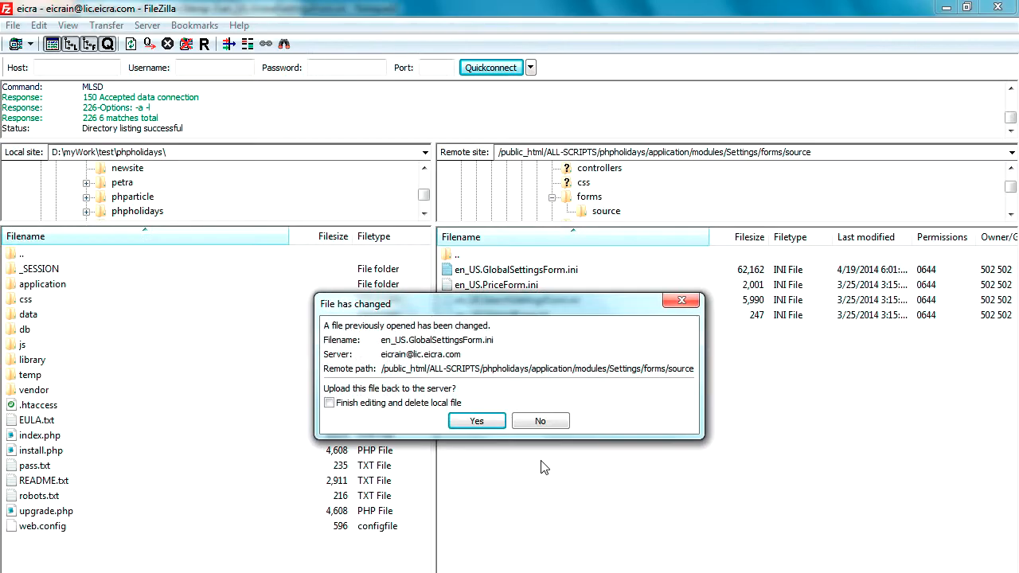
pyautogui.click(469, 422)
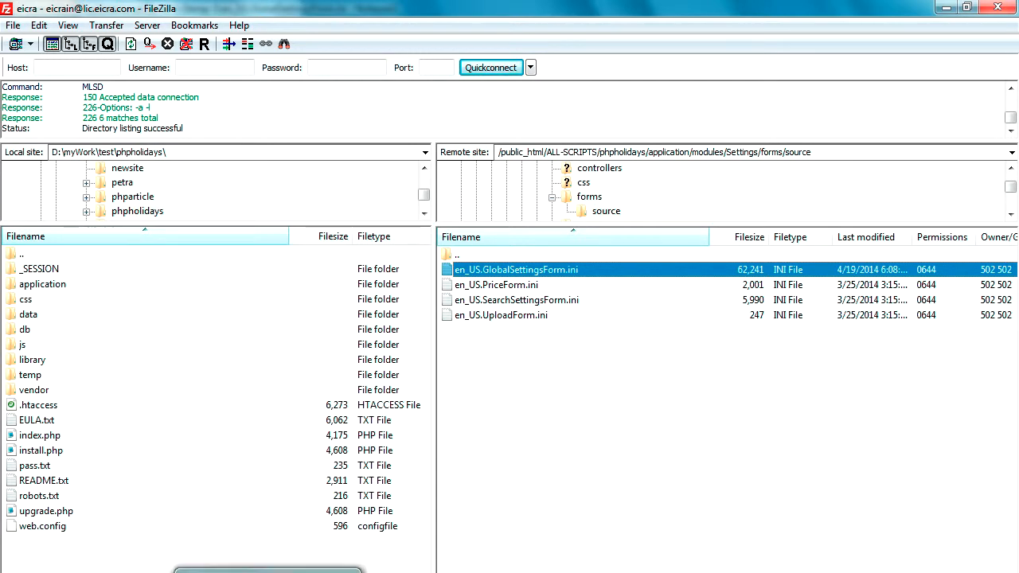
# - Switch to Firefox, reload the PHP Holidays home page and set the site language to हिन्दी - भारत
pyautogui.click(267, 572)
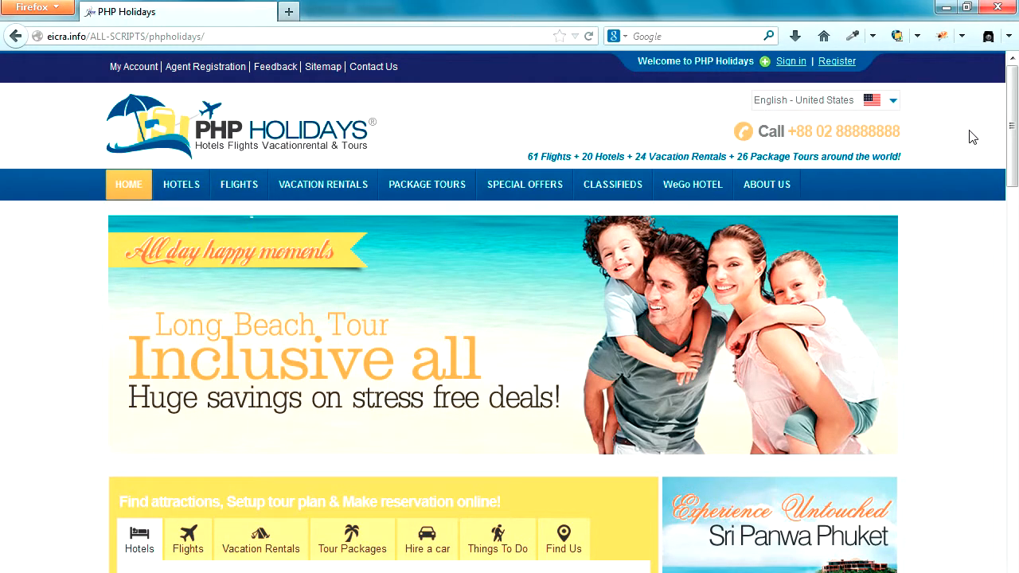
pyautogui.click(588, 36)
pyautogui.click(894, 105)
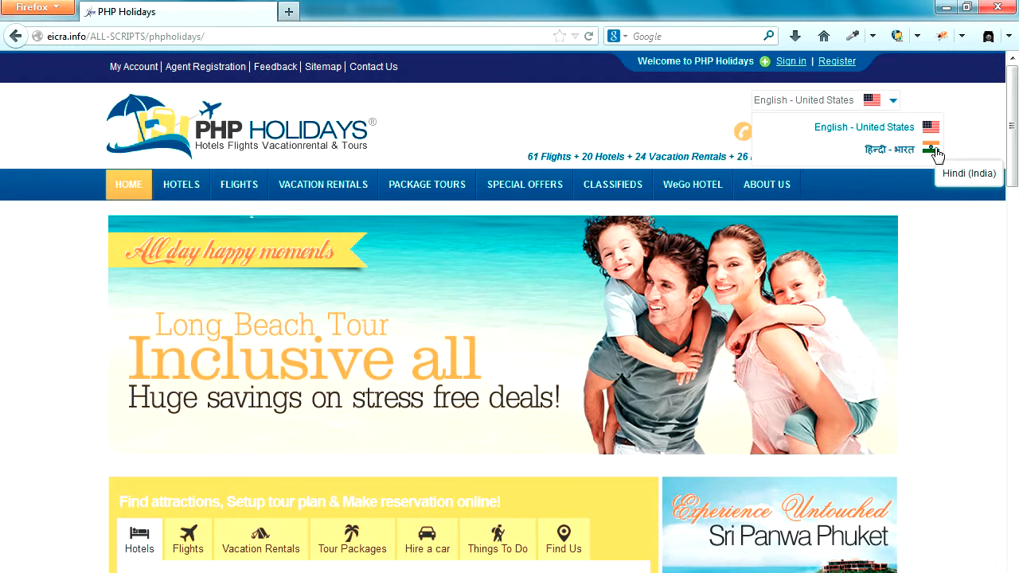
pyautogui.click(884, 157)
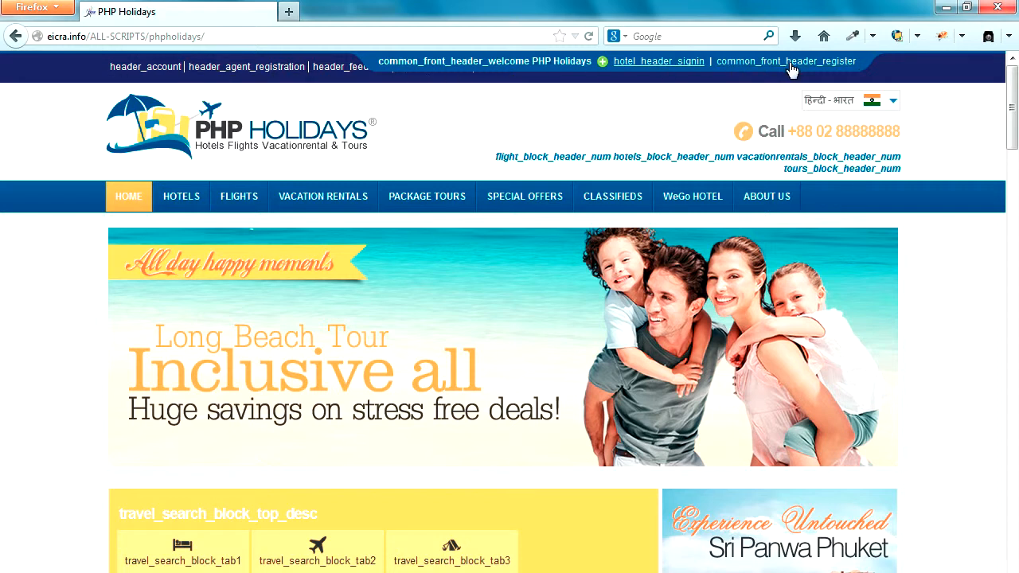
# - Examine the Hindi home page's search block, popular lists, subscription block and footer for the text shown in their labels
pyautogui.scroll(-6, 723, 164)
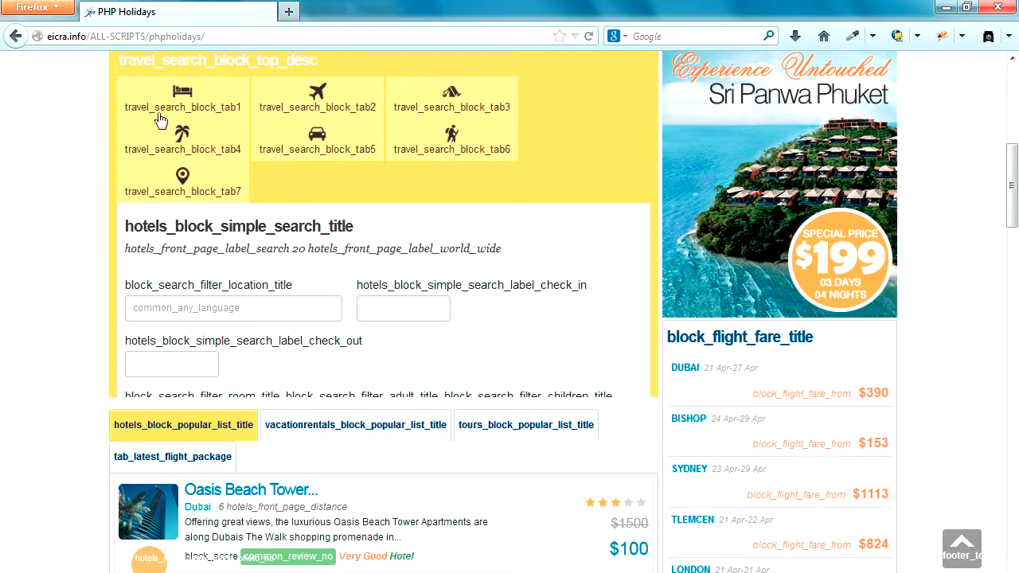
pyautogui.scroll(2, 175, 142)
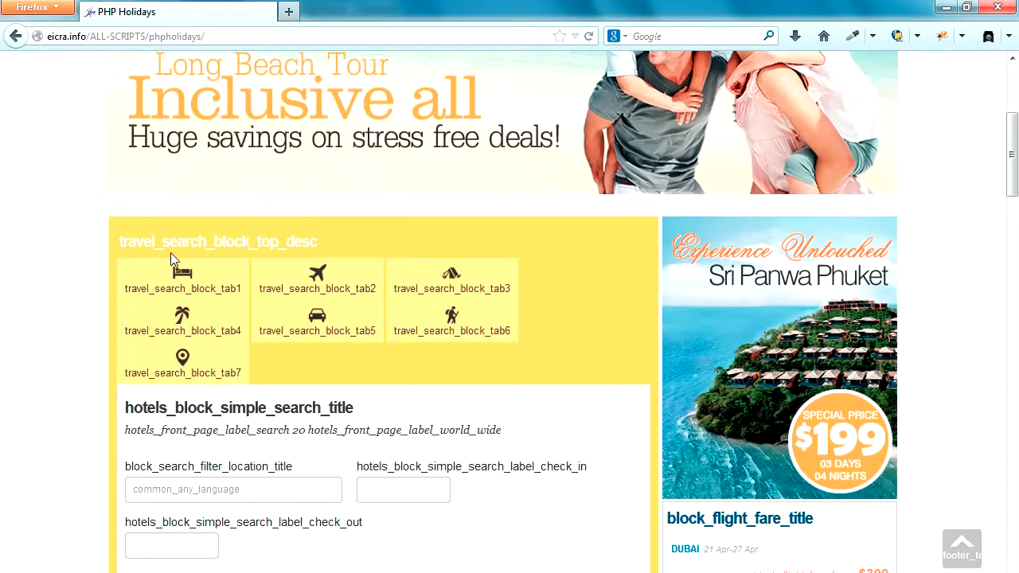
pyautogui.moveTo(123, 242); pyautogui.dragTo(333, 237)
pyautogui.scroll(-3, 334, 237)
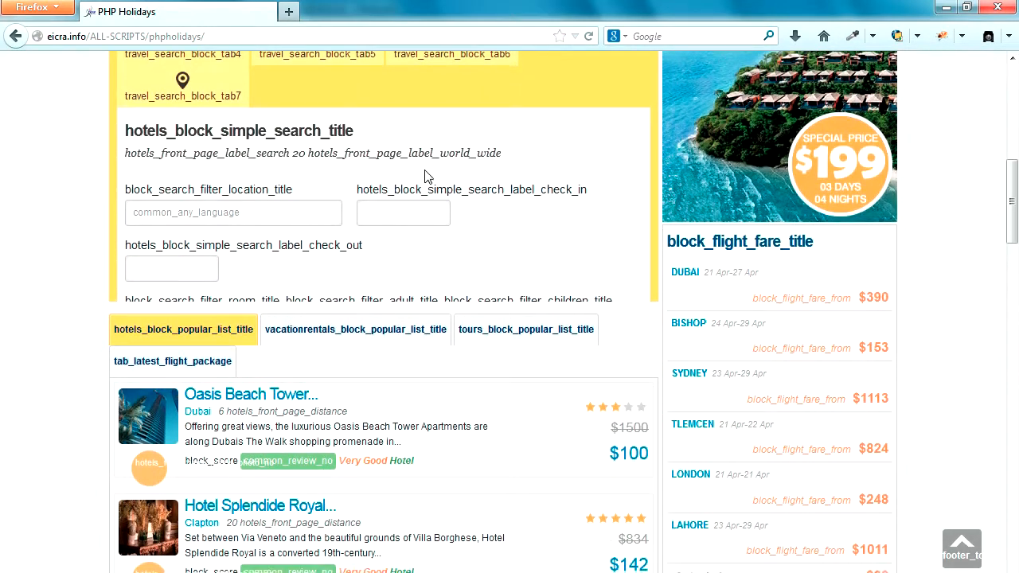
pyautogui.scroll(-5, 425, 175)
pyautogui.scroll(-7, 410, 278)
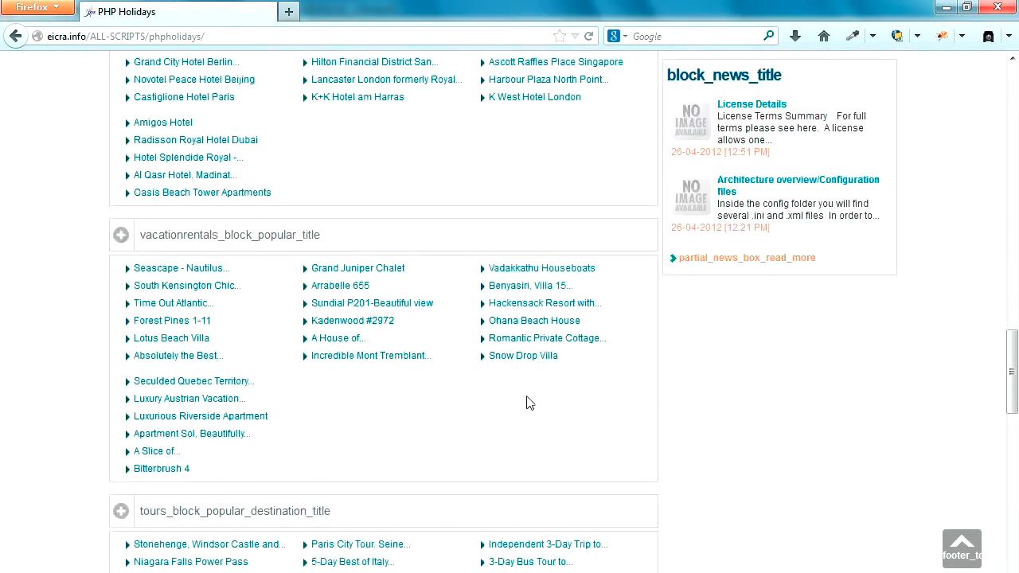
pyautogui.scroll(-2, 485, 422)
pyautogui.doubleClick(325, 331)
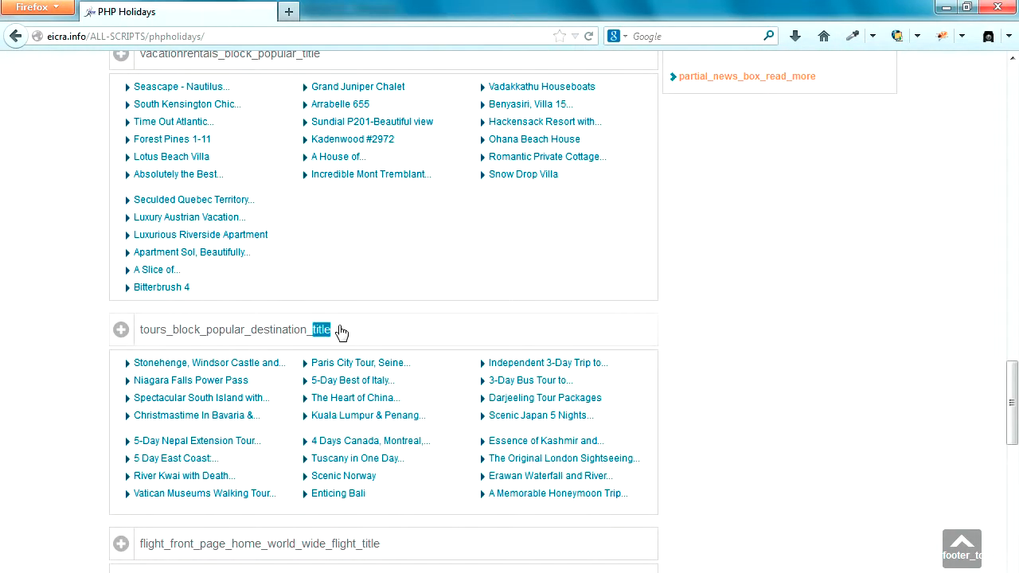
pyautogui.click(349, 339)
pyautogui.scroll(-10, 244, 339)
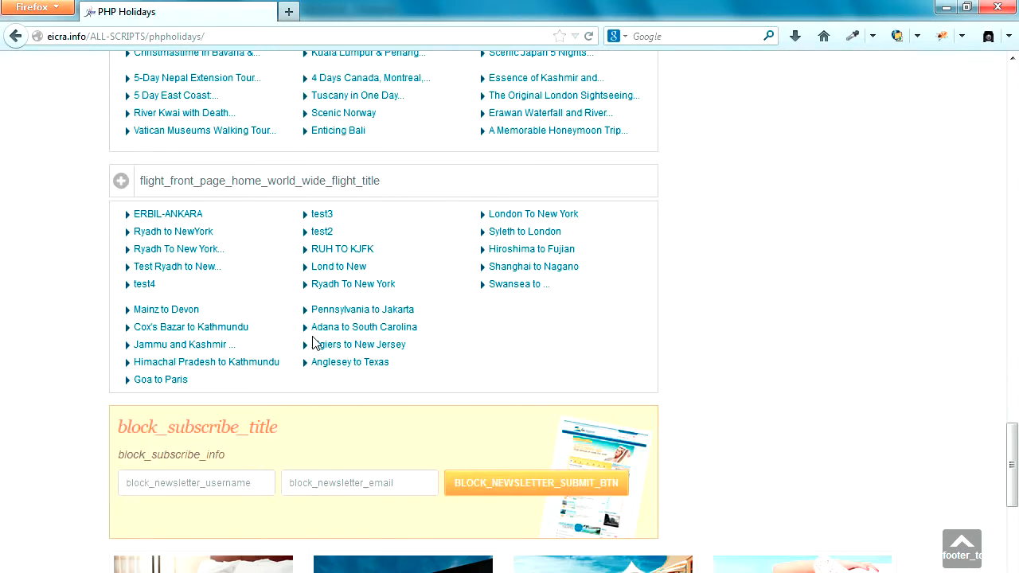
pyautogui.scroll(-3, 288, 261)
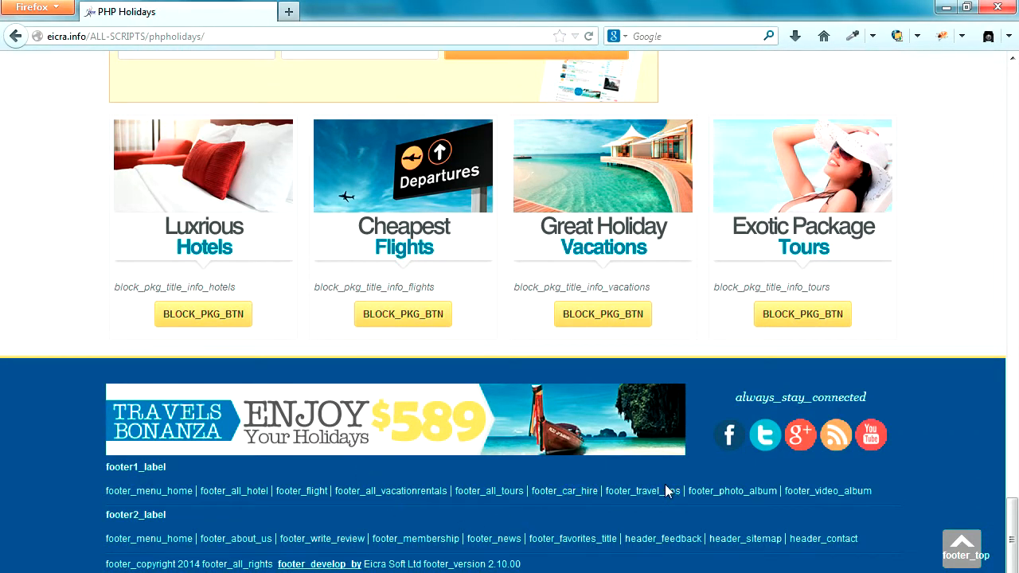
pyautogui.scroll(7, 941, 305)
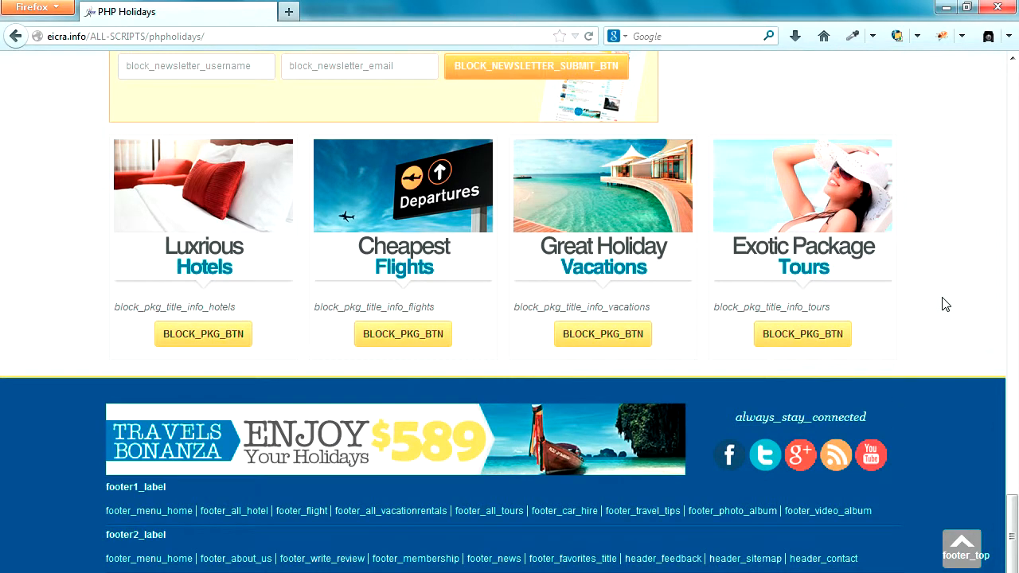
pyautogui.scroll(20, 941, 305)
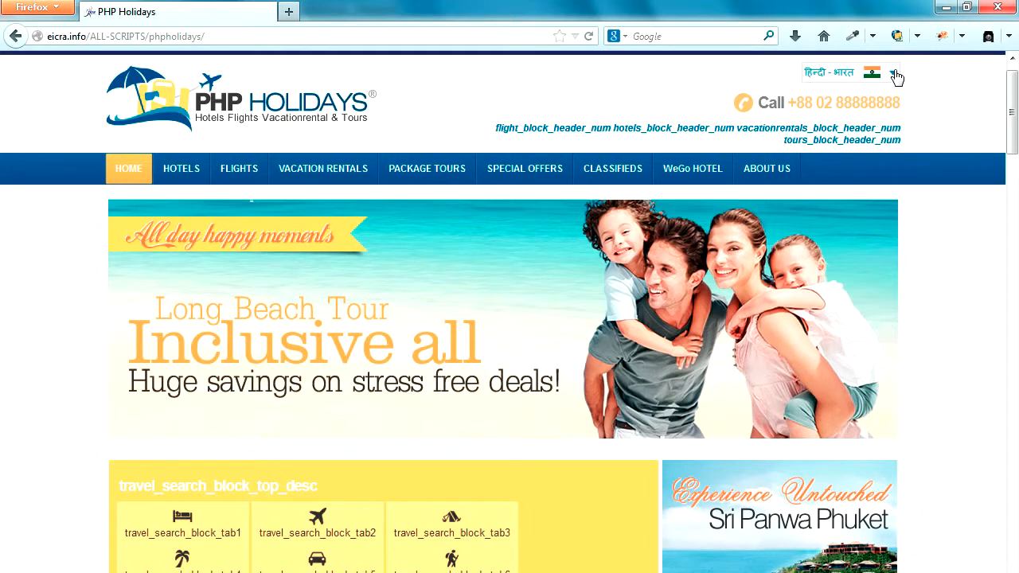
# - Set the site language back to English - United States and examine the home page's labels down to the footer for comparison
pyautogui.click(893, 73)
pyautogui.click(899, 98)
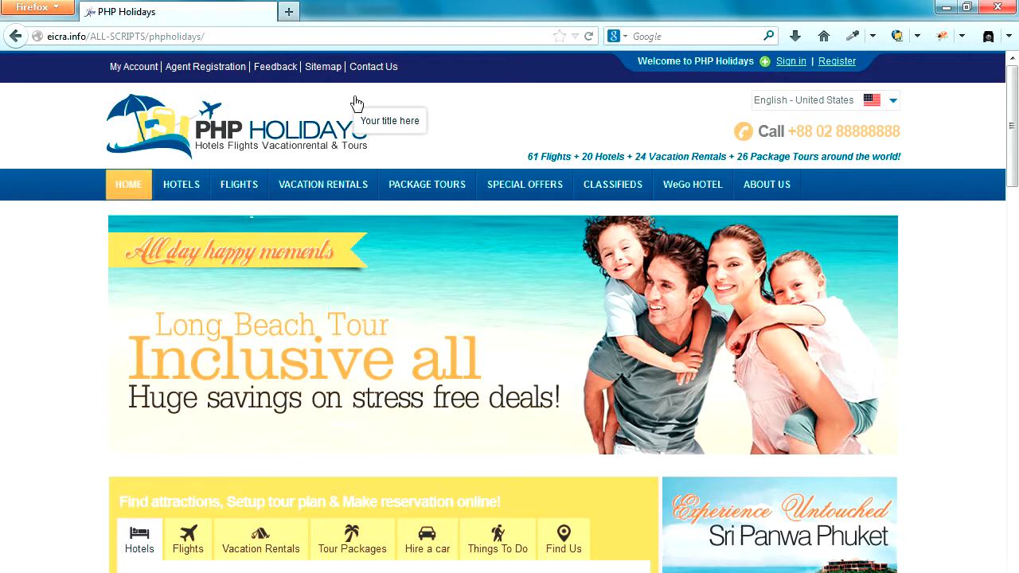
pyautogui.scroll(-7, 153, 268)
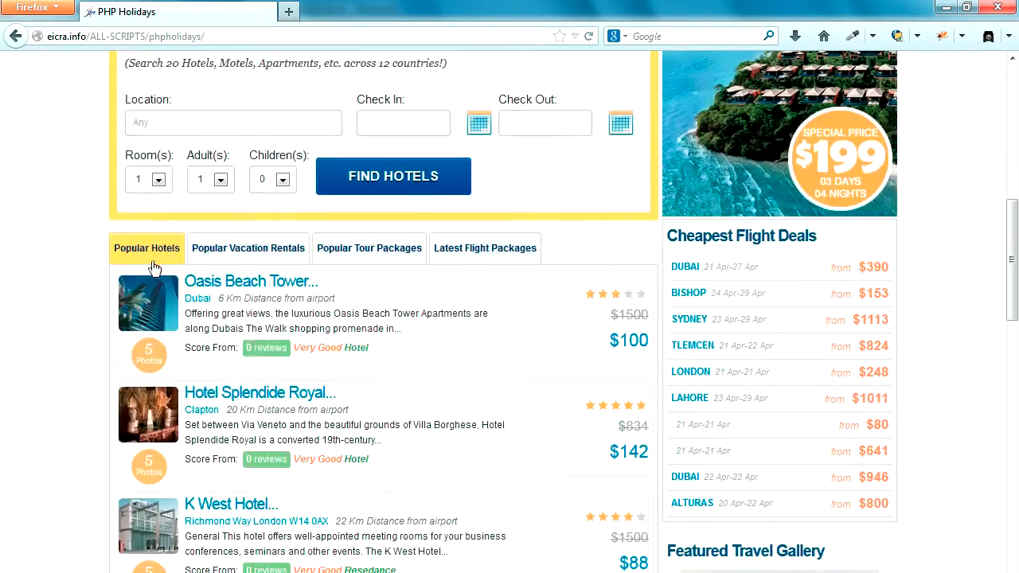
pyautogui.scroll(-5, 589, 252)
pyautogui.scroll(-10, 589, 251)
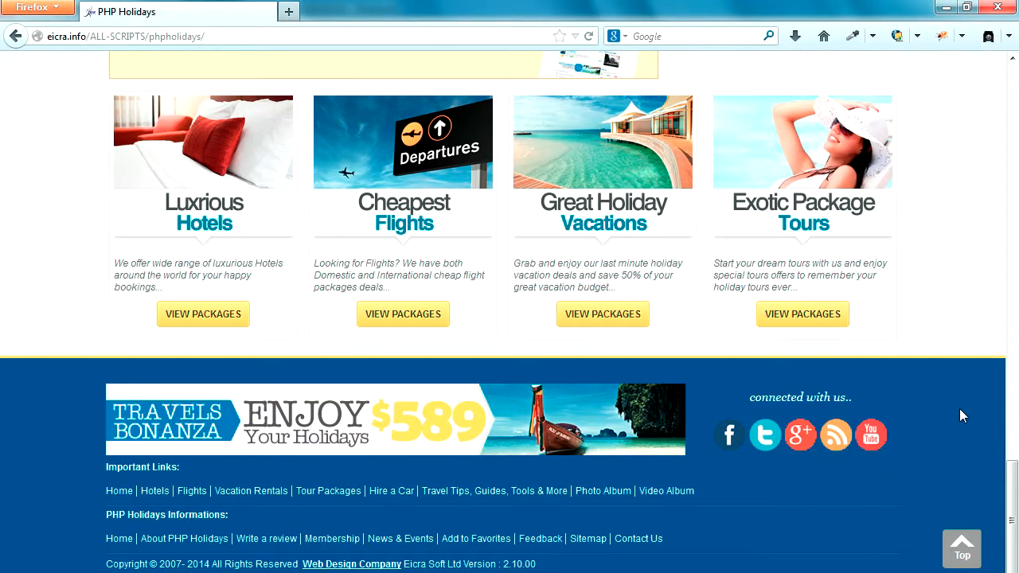
pyautogui.scroll(10, 960, 414)
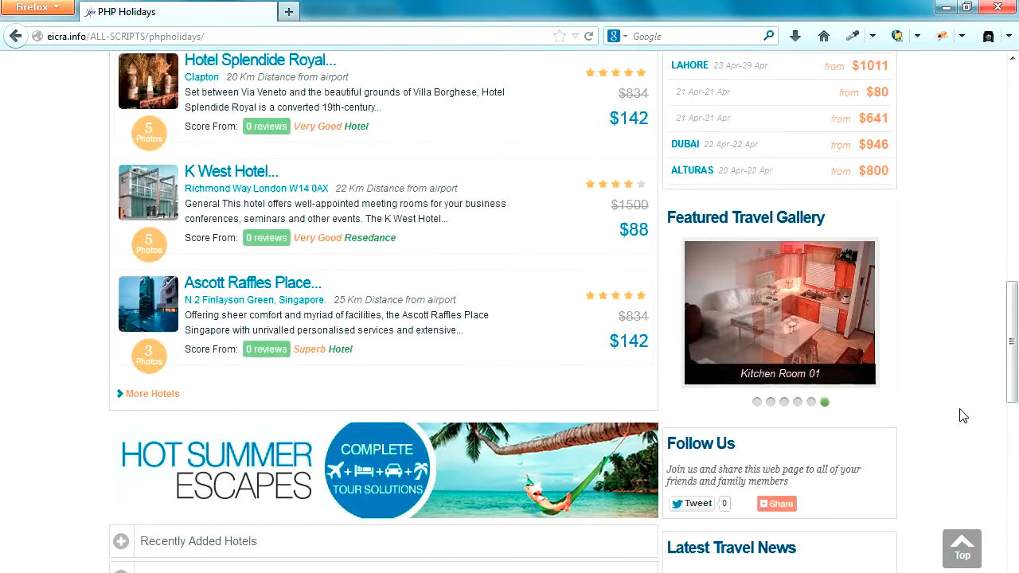
pyautogui.scroll(10, 961, 414)
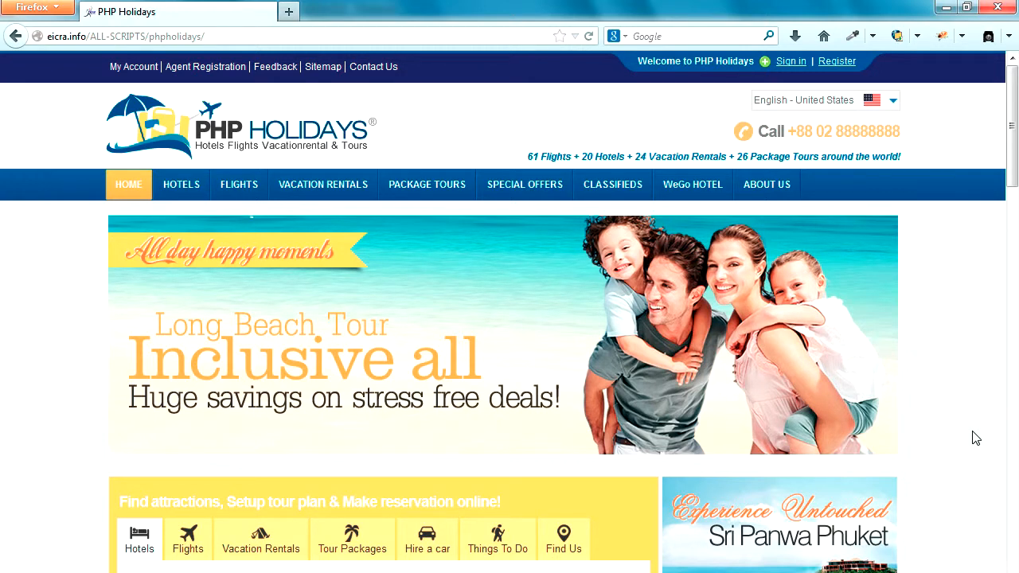
# - Check the हिन्दी - भारत entry in the site's language selector without choosing it
pyautogui.click(892, 106)
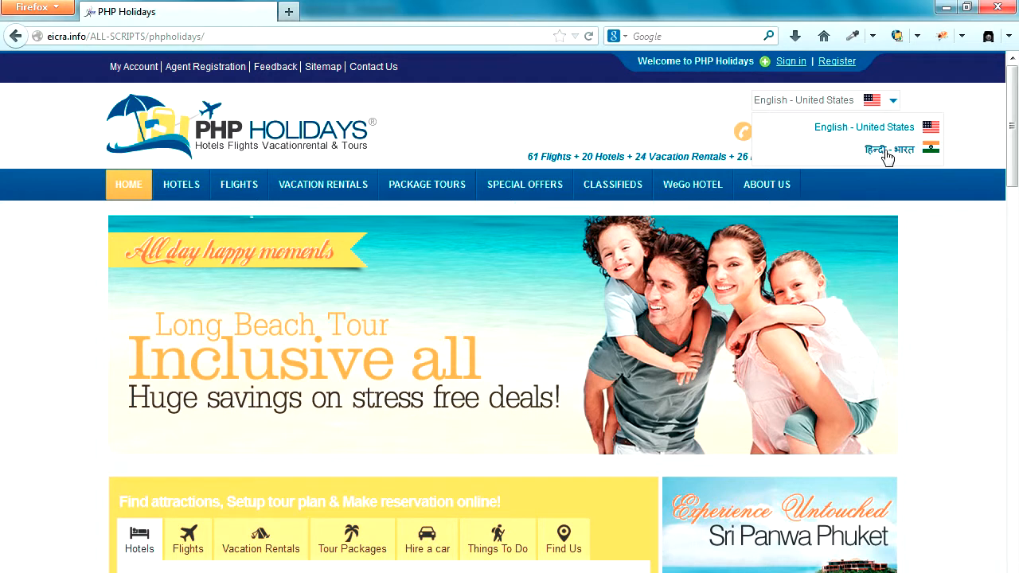
pyautogui.click(965, 157)
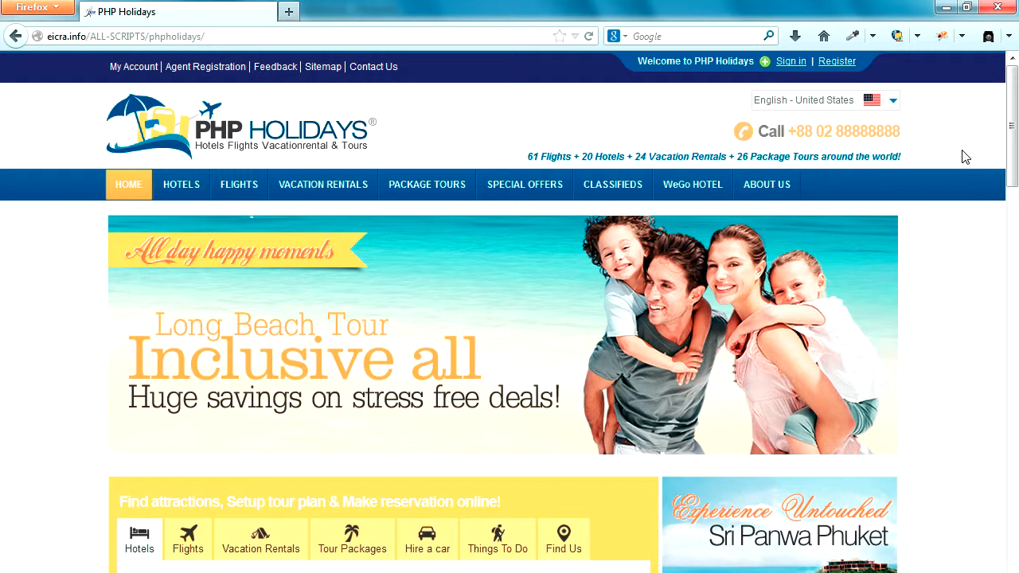